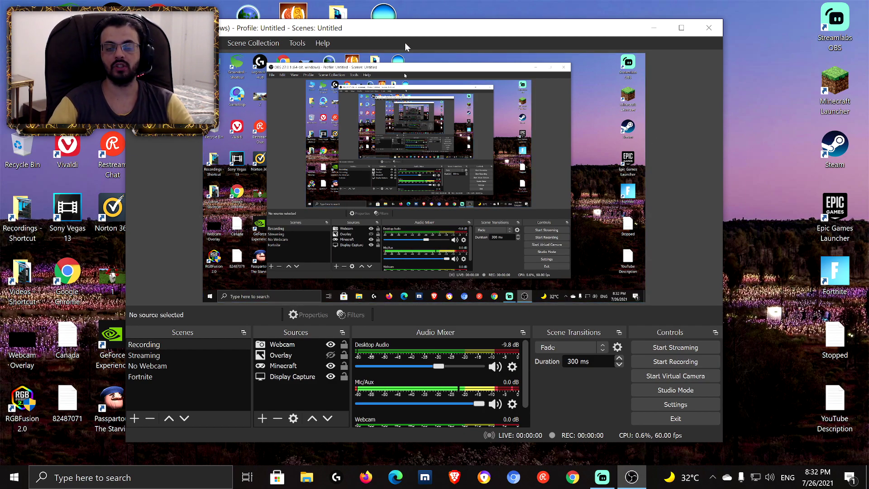
pyautogui.click(603, 485)
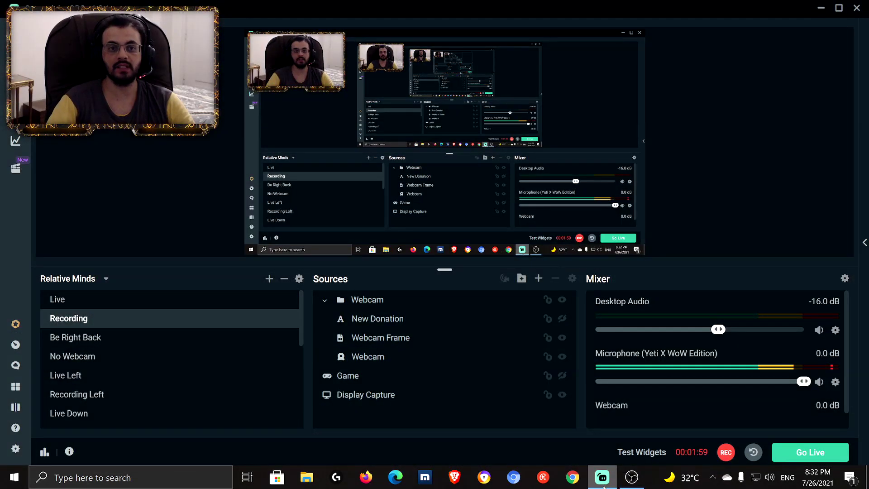
pyautogui.click(603, 485)
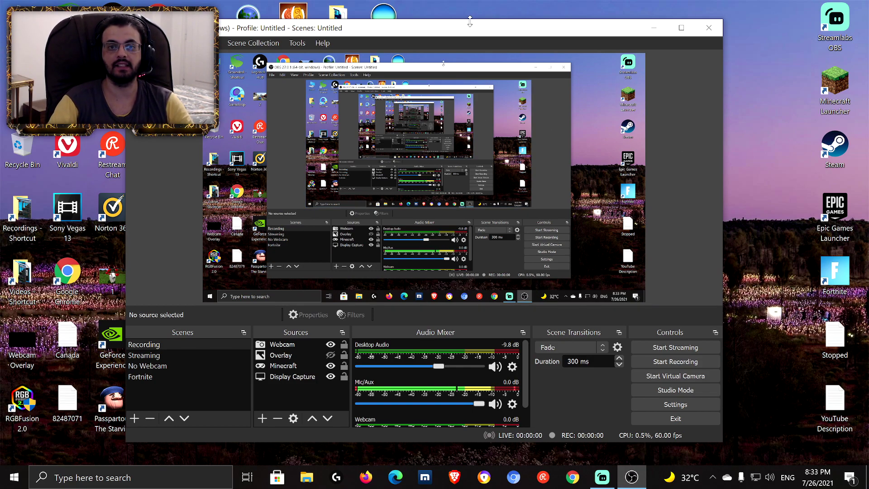
pyautogui.moveTo(431, 28)
pyautogui.mouseDown()
pyautogui.moveTo(443, 28)
pyautogui.moveTo(432, 27)
pyautogui.mouseUp()
pyautogui.click(602, 477)
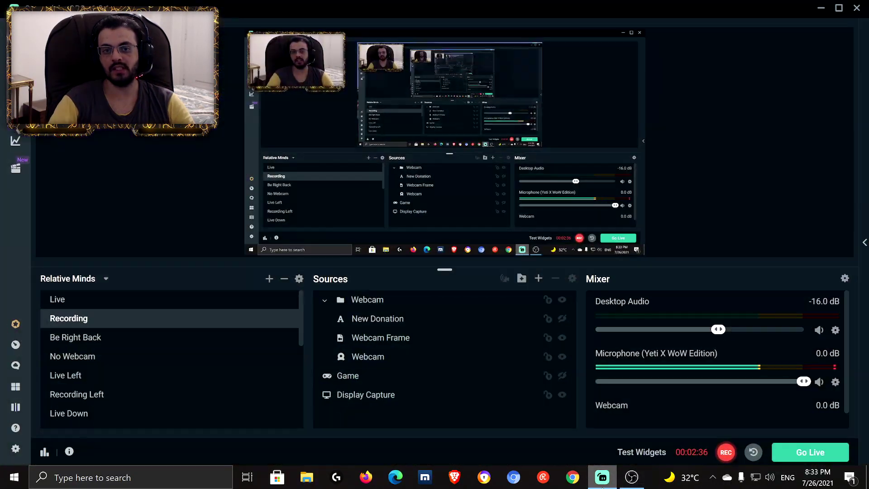
pyautogui.click(602, 476)
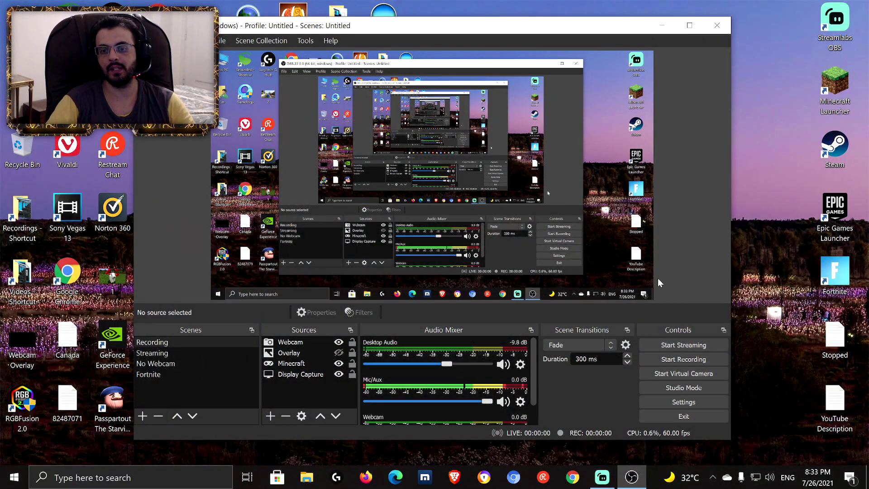
pyautogui.click(602, 477)
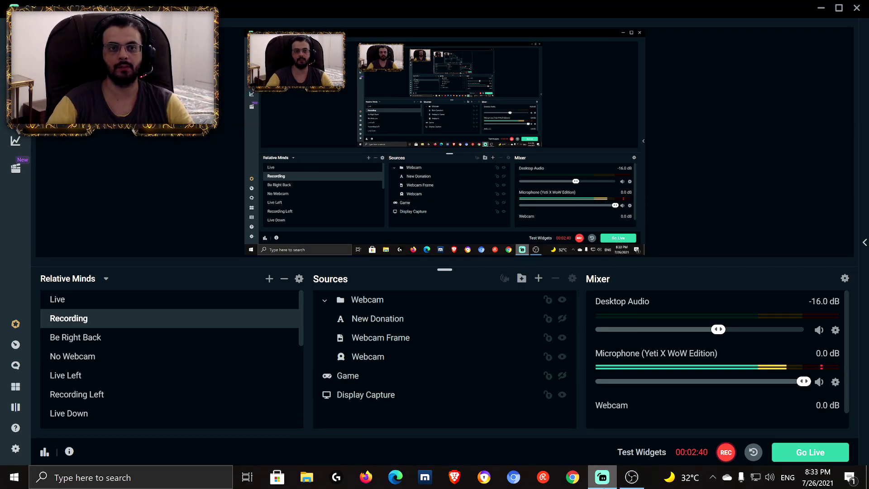
pyautogui.click(602, 476)
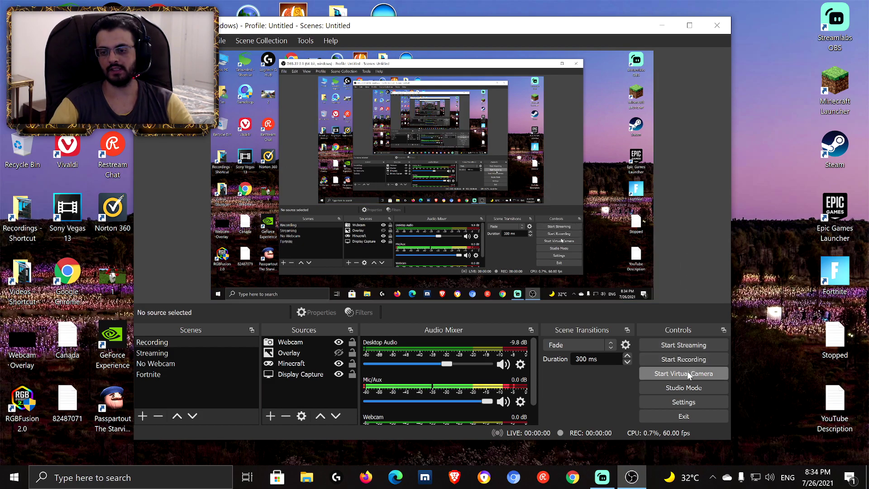
# Open the OBS settings and go to the recording section of the output settings.
pyautogui.click(657, 403)
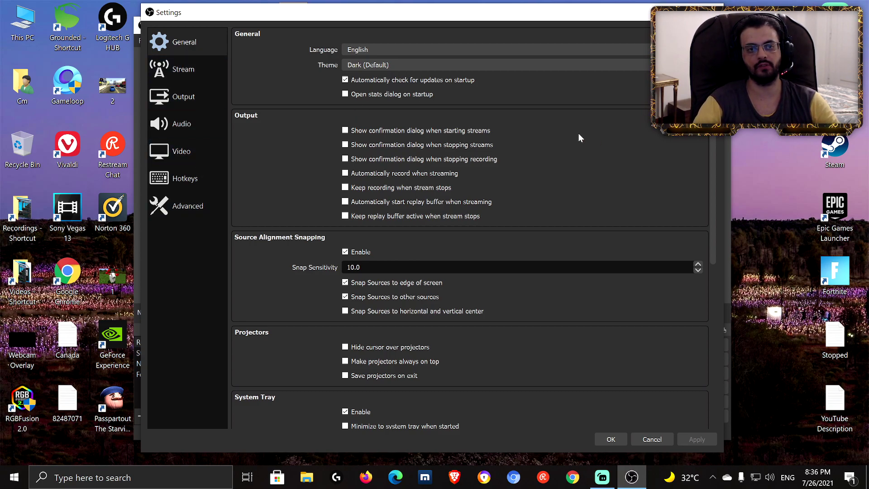
pyautogui.click(182, 70)
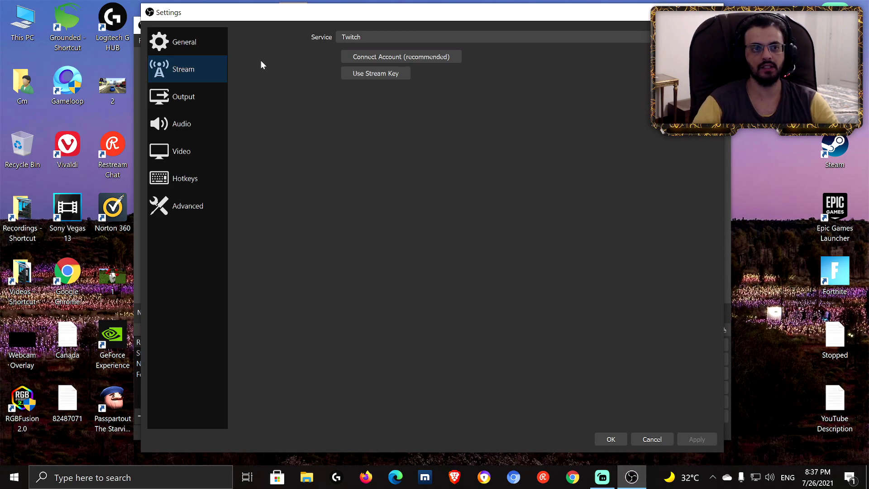
pyautogui.click(185, 96)
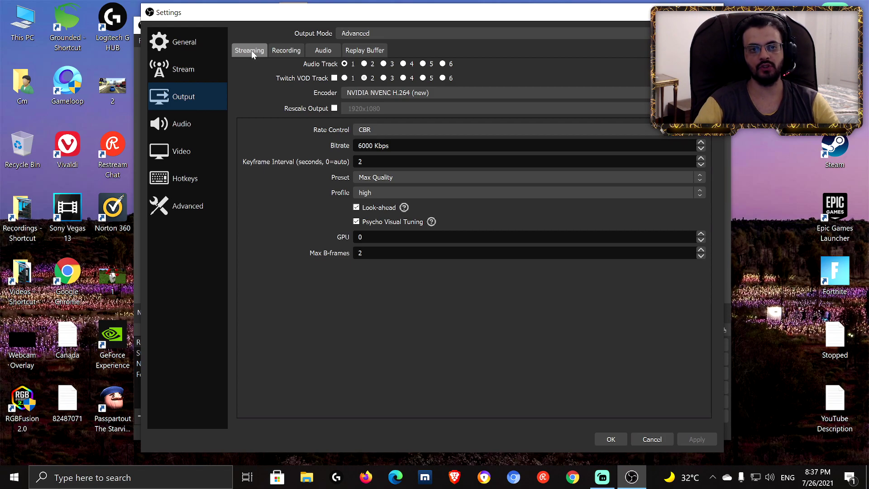
pyautogui.click(286, 51)
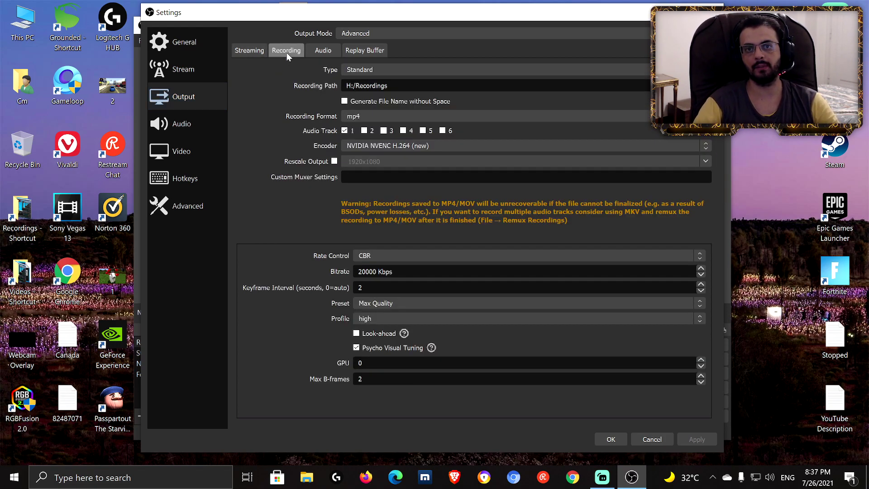
# Try the Simple output mode and return the output mode to Advanced.
pyautogui.click(343, 36)
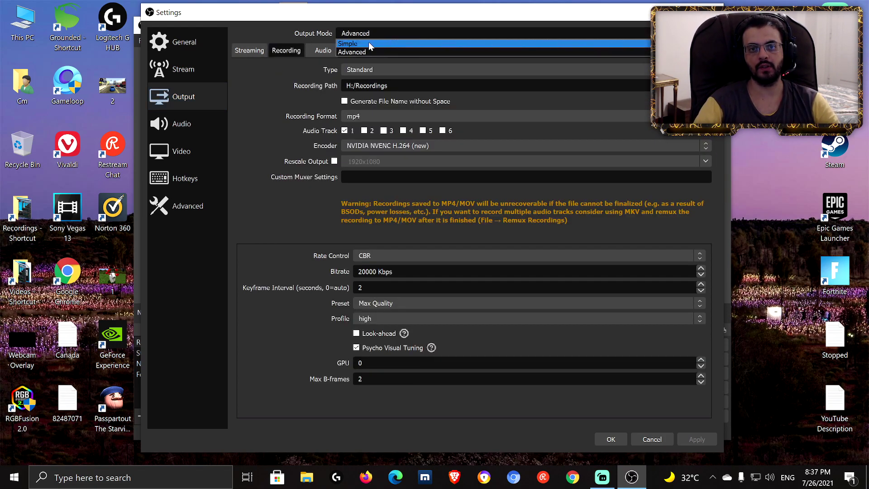
pyautogui.click(389, 33)
pyautogui.click(376, 34)
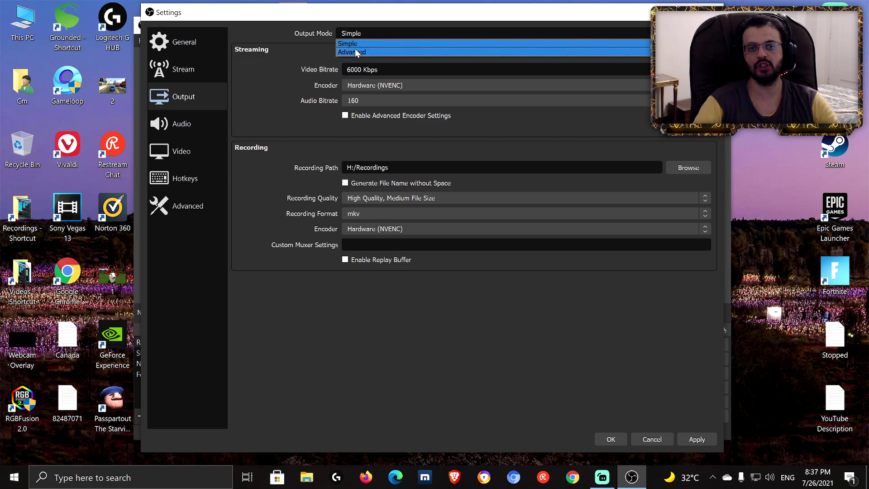
pyautogui.click(358, 51)
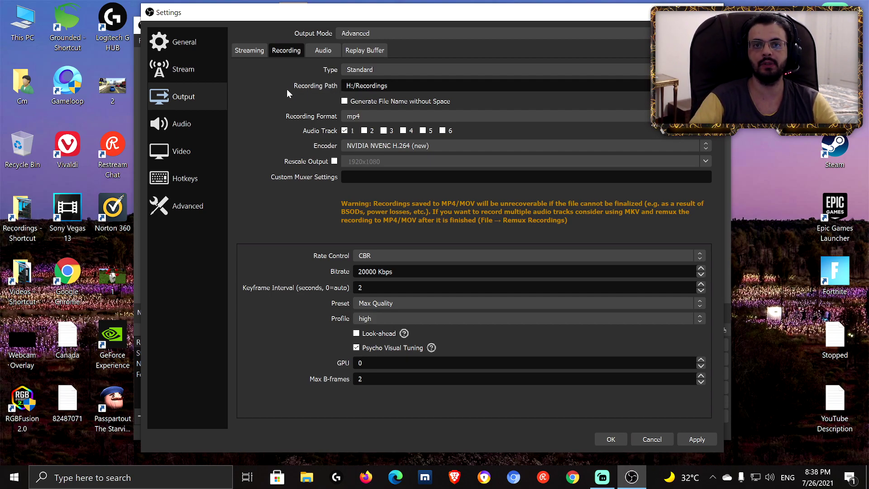
# Set the recording format to flv and check the Recordings folder on drive H where the videos are saved.
pyautogui.doubleClick(22, 226)
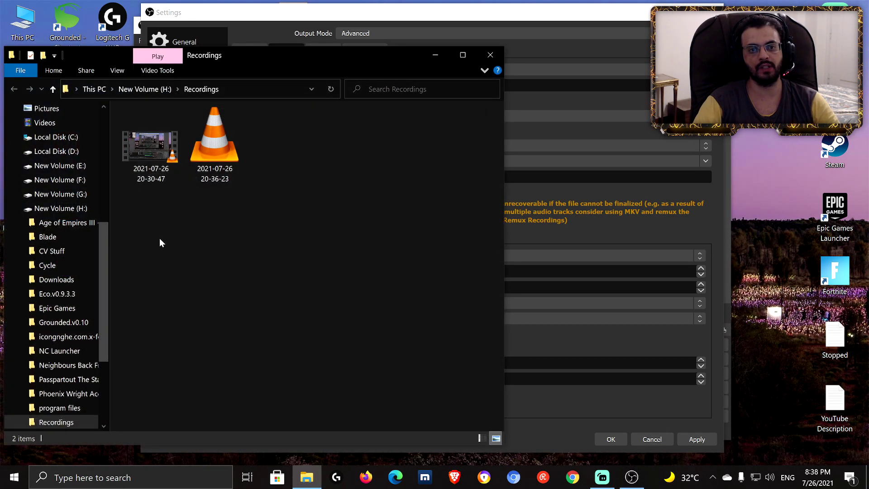
pyautogui.click(490, 55)
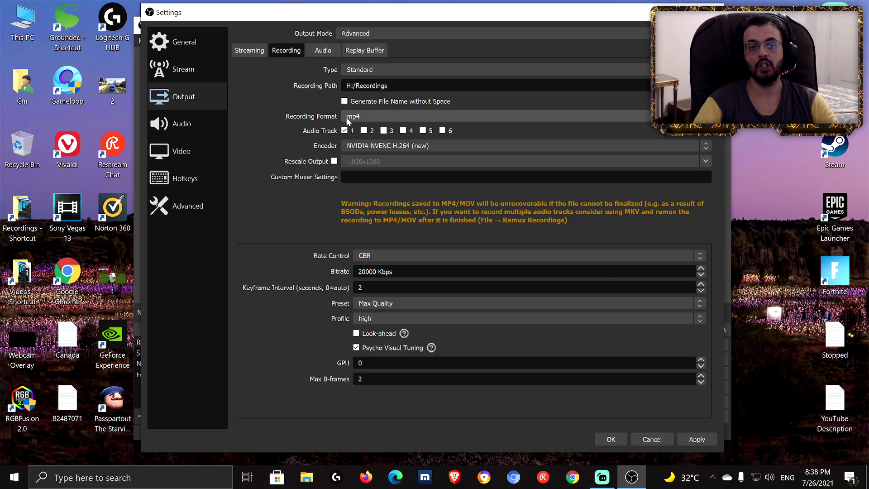
pyautogui.click(401, 115)
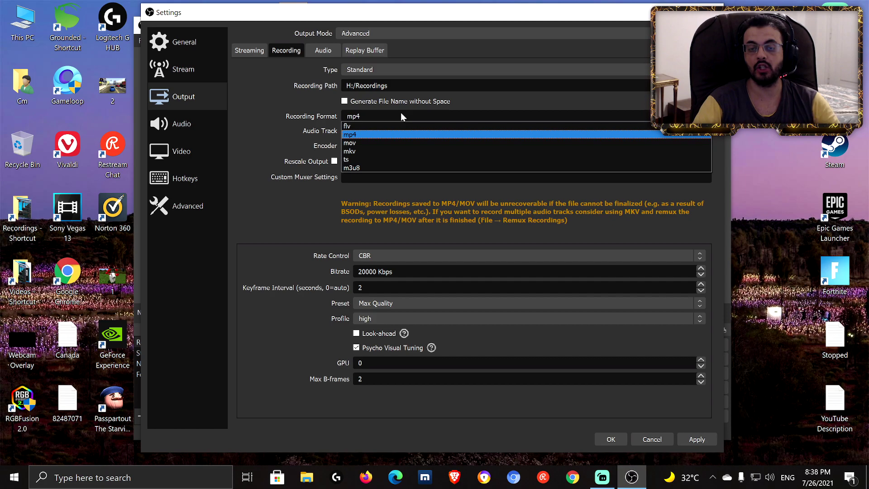
pyautogui.click(357, 126)
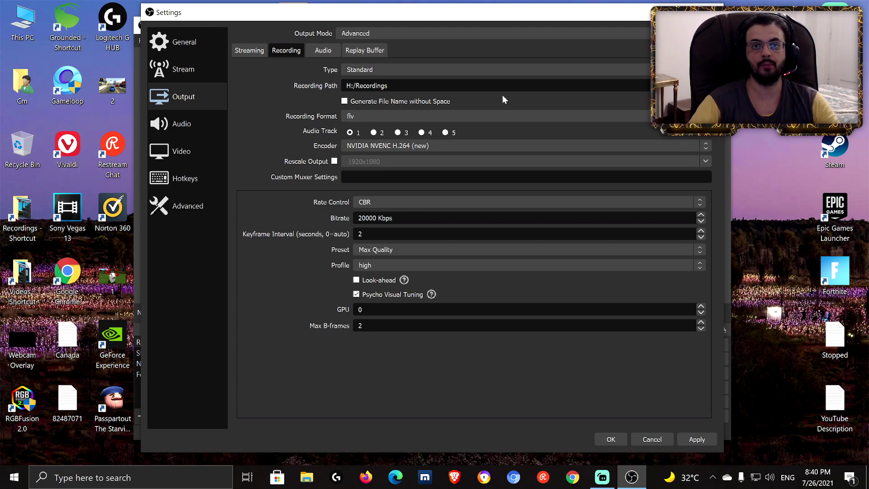
pyautogui.doubleClick(22, 213)
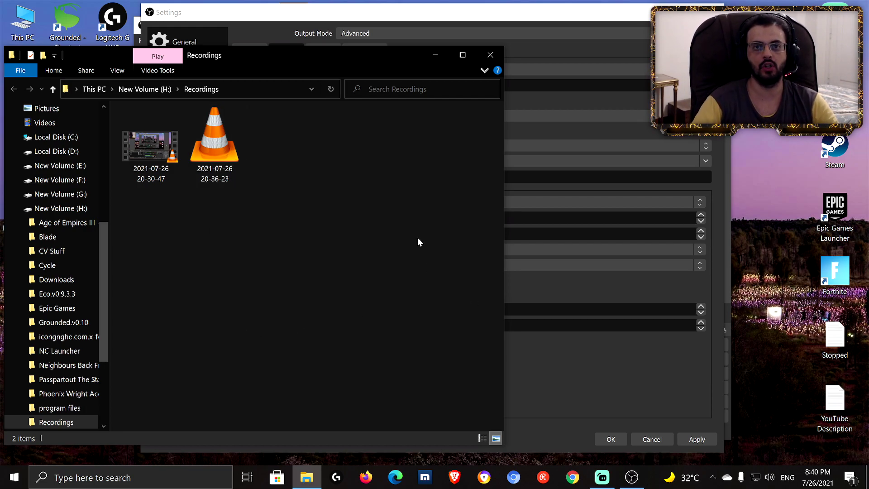
pyautogui.click(490, 54)
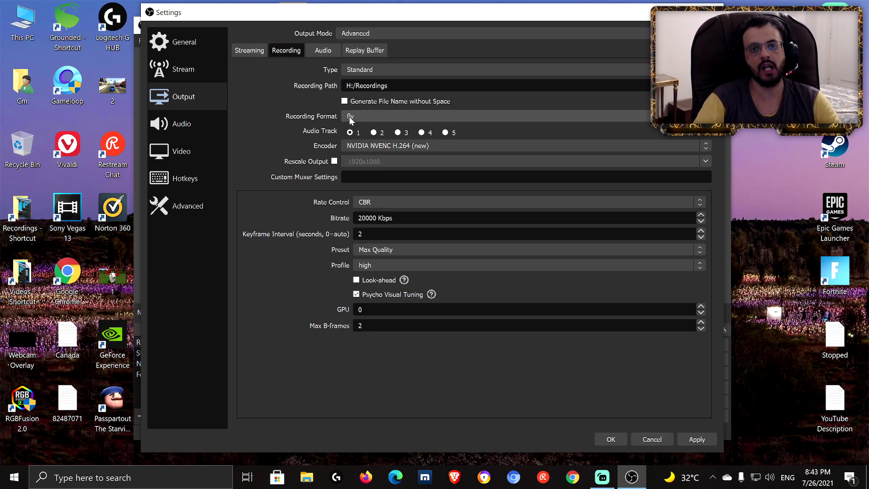
# Try mp4 as the recording format and switch it back to flv.
pyautogui.click(387, 117)
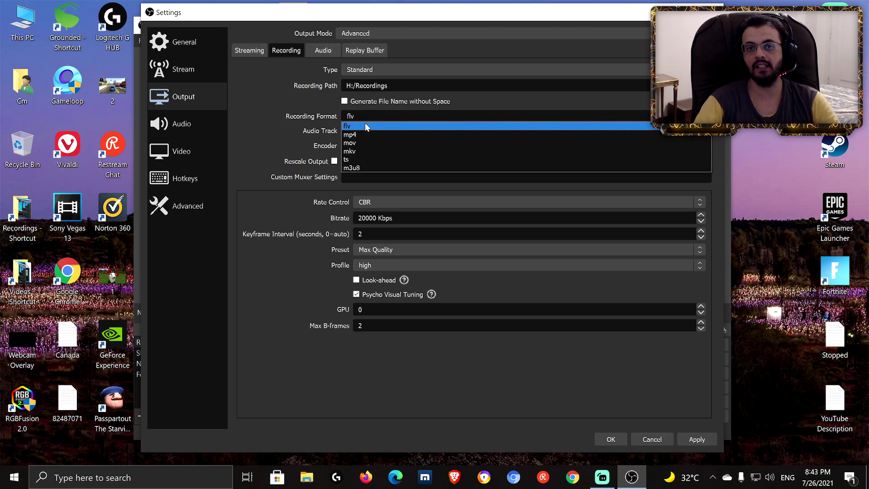
pyautogui.click(300, 121)
pyautogui.click(370, 116)
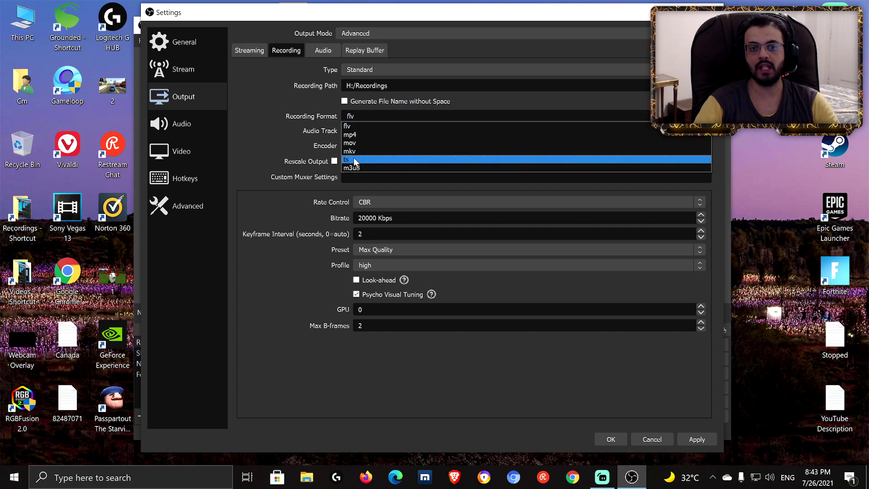
pyautogui.click(360, 135)
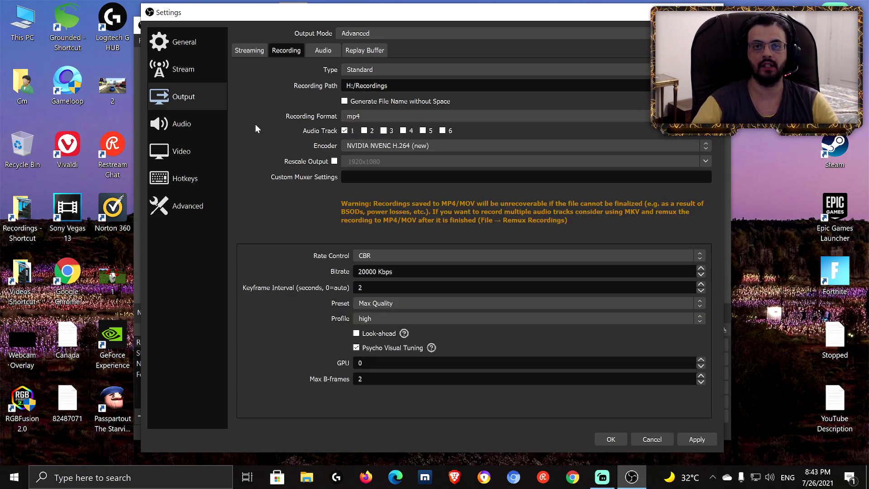
pyautogui.click(390, 114)
pyautogui.click(359, 129)
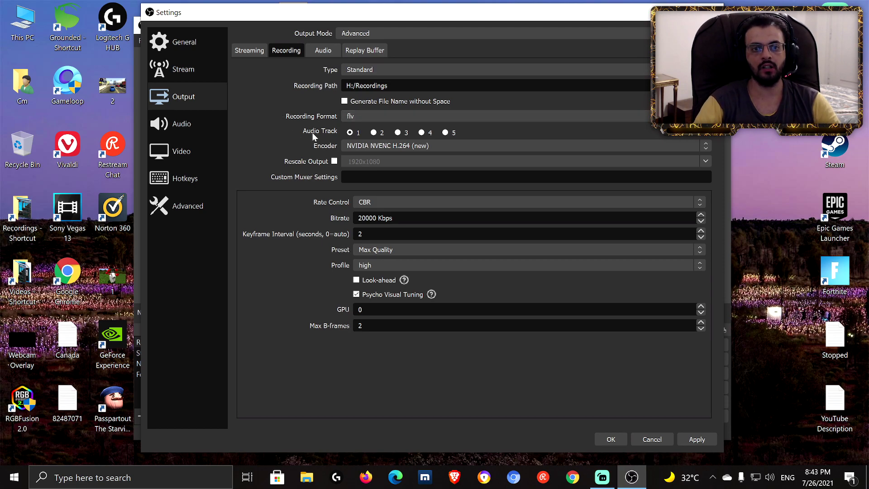
# Try x264 as the recording encoder and set it back to NVIDIA NVENC H.264 (new).
pyautogui.click(380, 146)
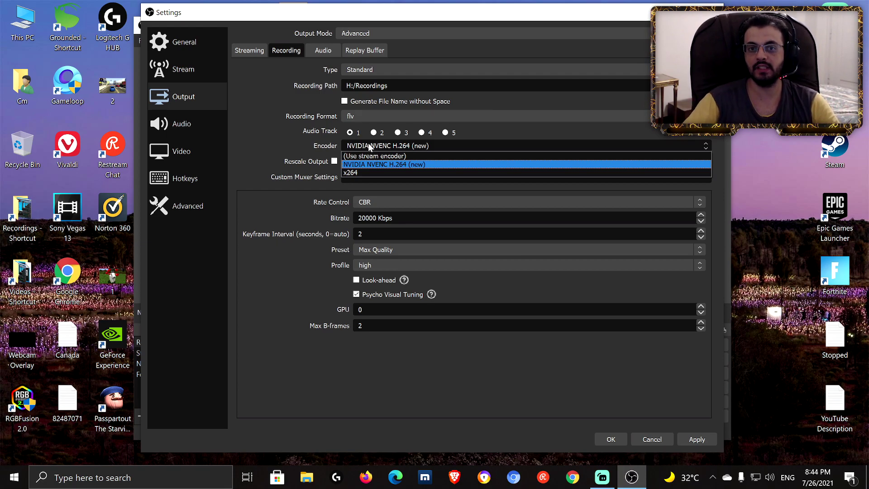
pyautogui.click(353, 173)
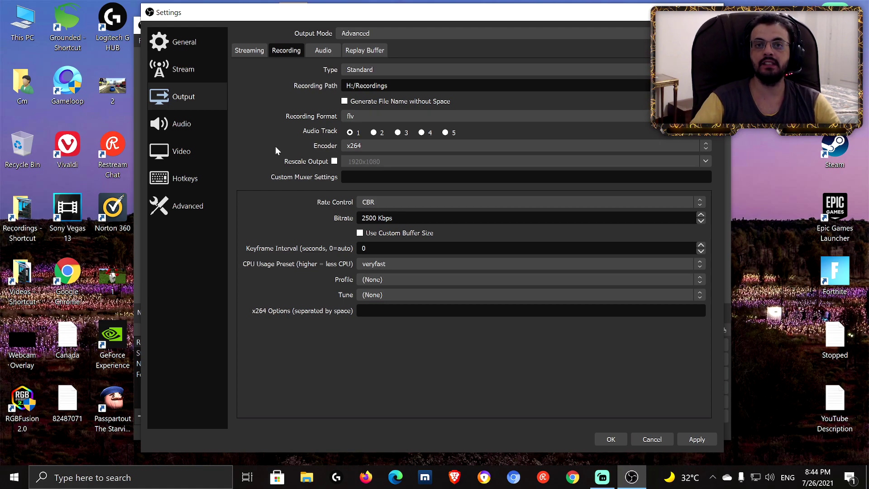
pyautogui.click(369, 144)
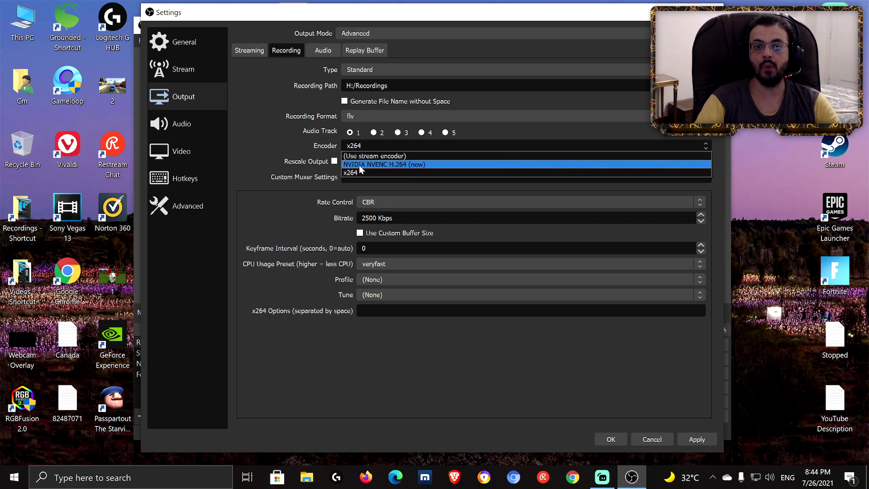
pyautogui.click(289, 132)
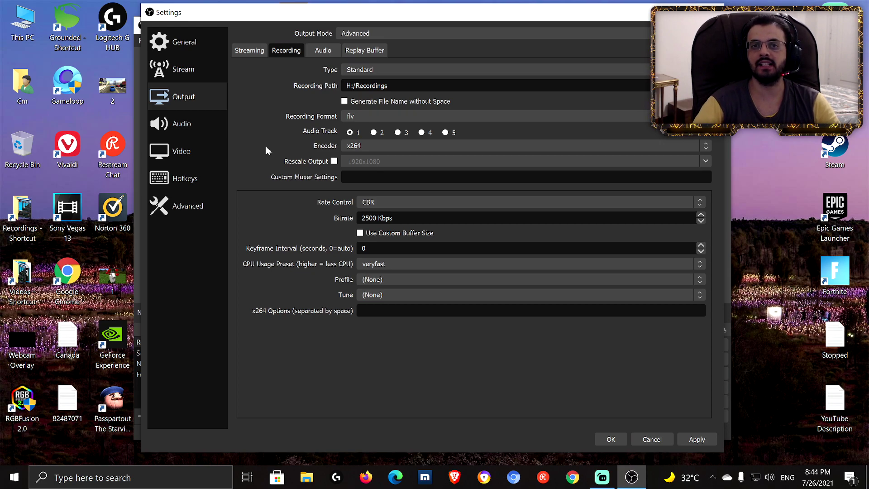
pyautogui.click(375, 145)
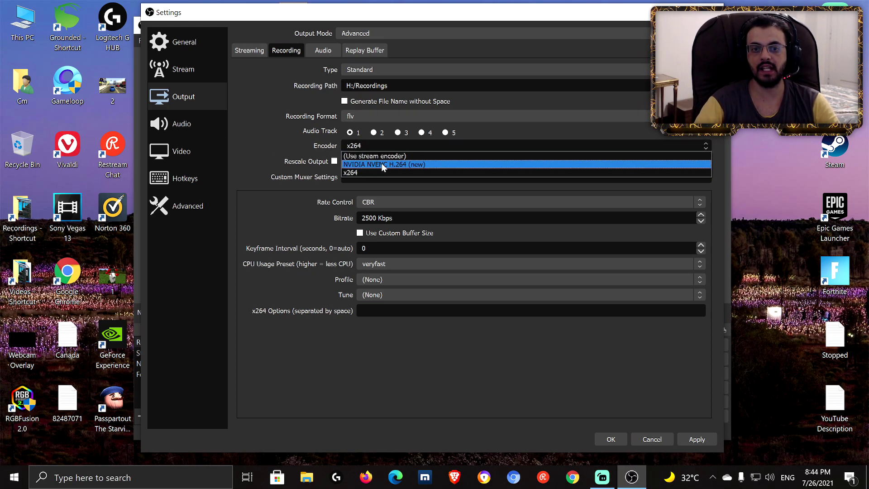
pyautogui.click(381, 164)
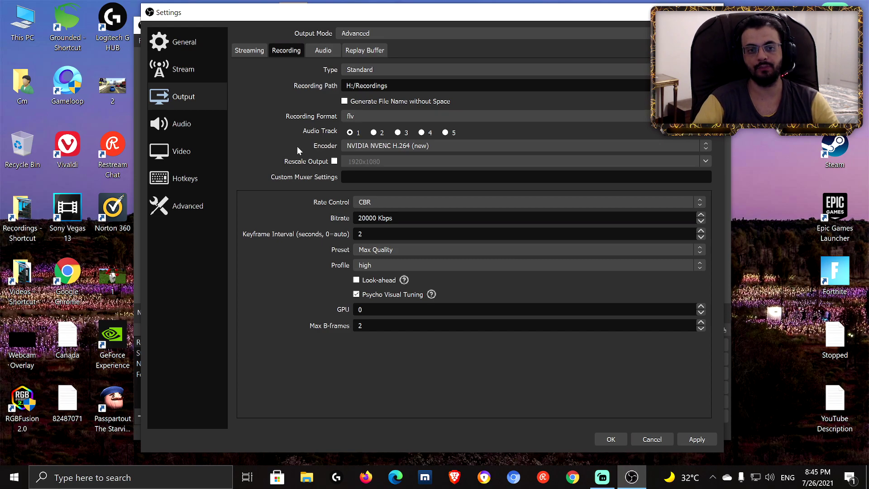
pyautogui.click(368, 144)
pyautogui.click(365, 171)
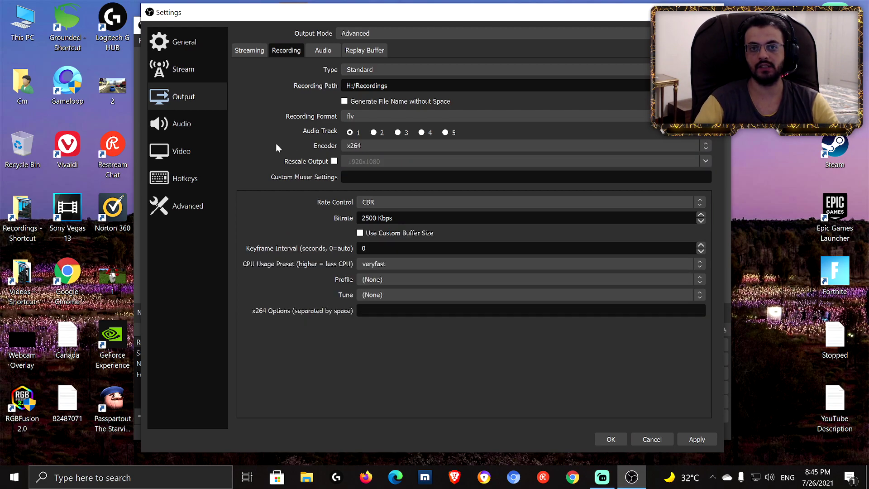
pyautogui.click(375, 145)
pyautogui.click(364, 161)
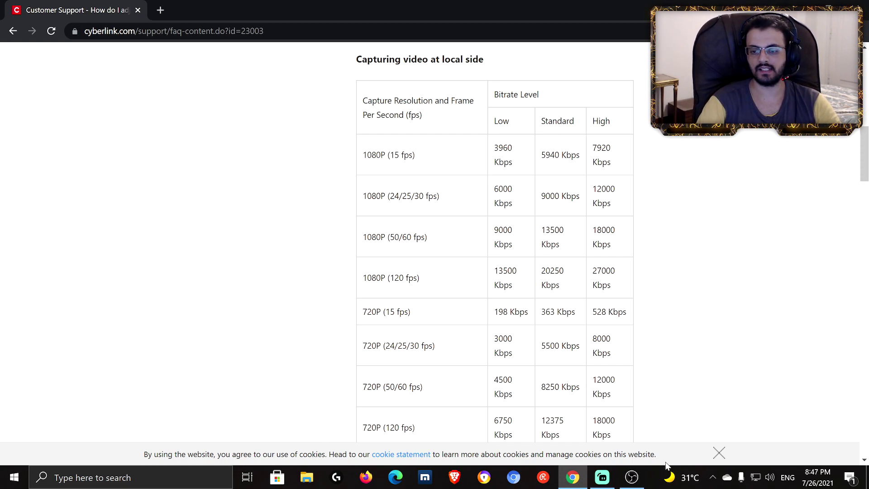
# Dismiss the cookie notice on the CyberLink support page and examine the bitrate levels by resolution and frame rate for local video capture.
pyautogui.click(719, 453)
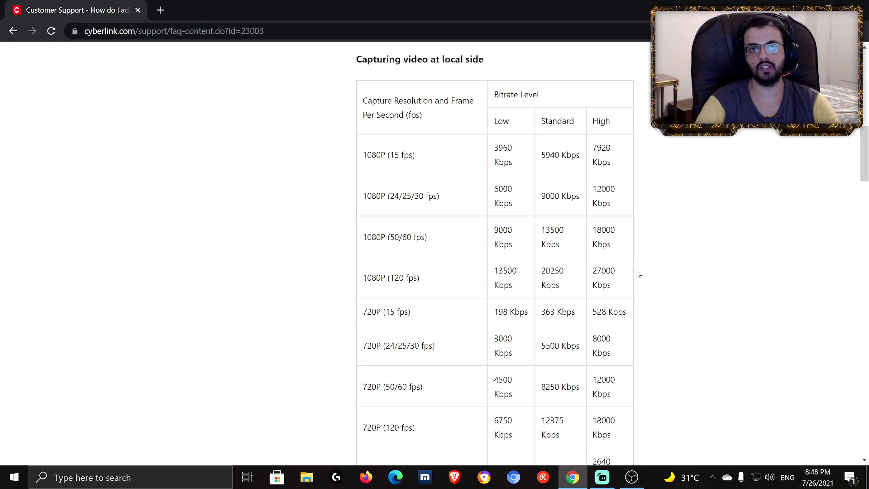
pyautogui.scroll(-3, 634, 216)
pyautogui.scroll(-10, 633, 216)
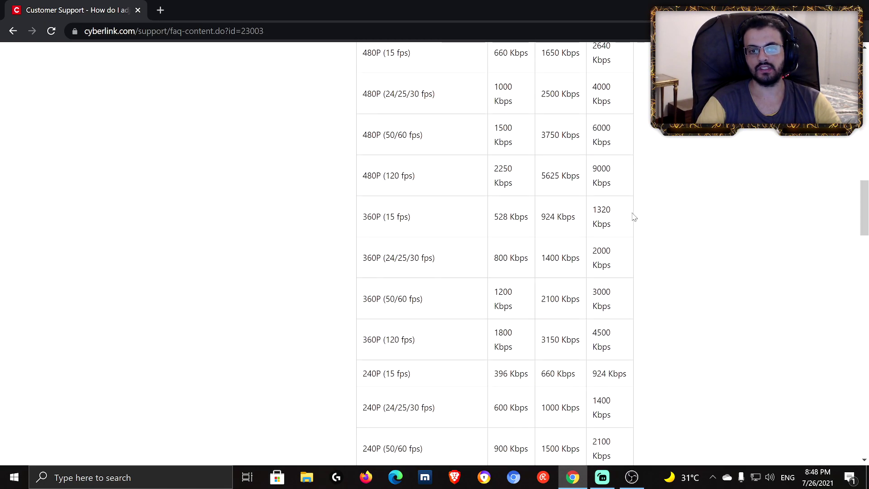
pyautogui.scroll(8, 633, 216)
pyautogui.scroll(-10, 634, 217)
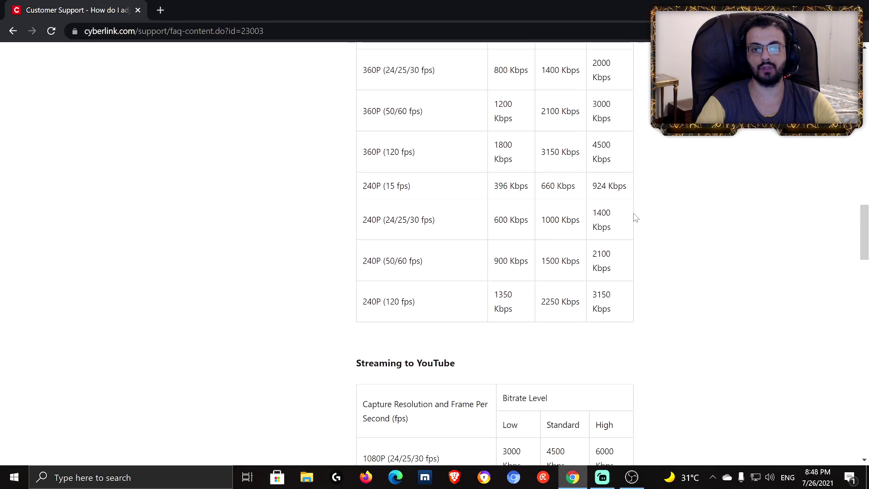
pyautogui.scroll(15, 459, 281)
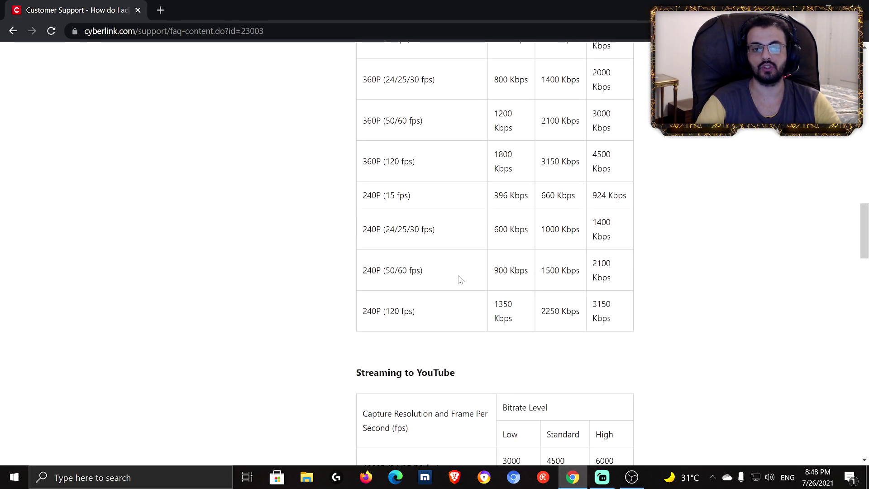
# Examine the bitrate tables for local capture, YouTube streaming and Twitch streaming on the CyberLink support page.
pyautogui.scroll(2, 430, 204)
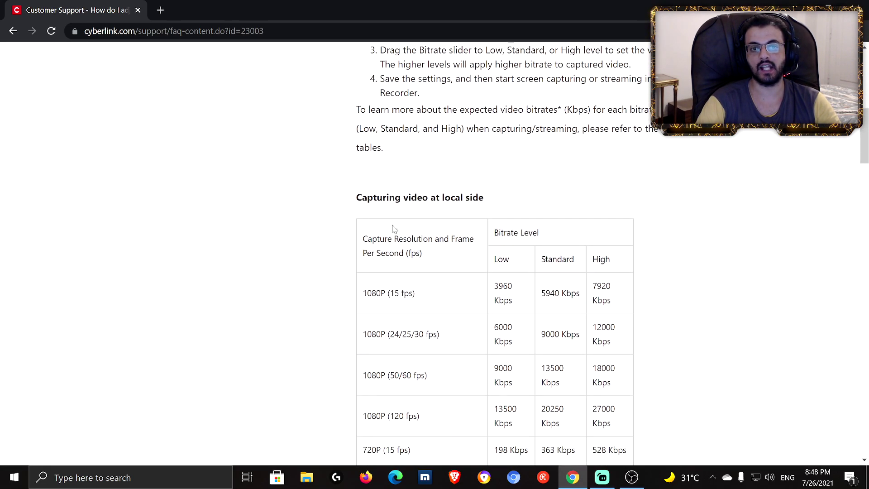
pyautogui.scroll(-1, 450, 205)
pyautogui.scroll(-12, 465, 200)
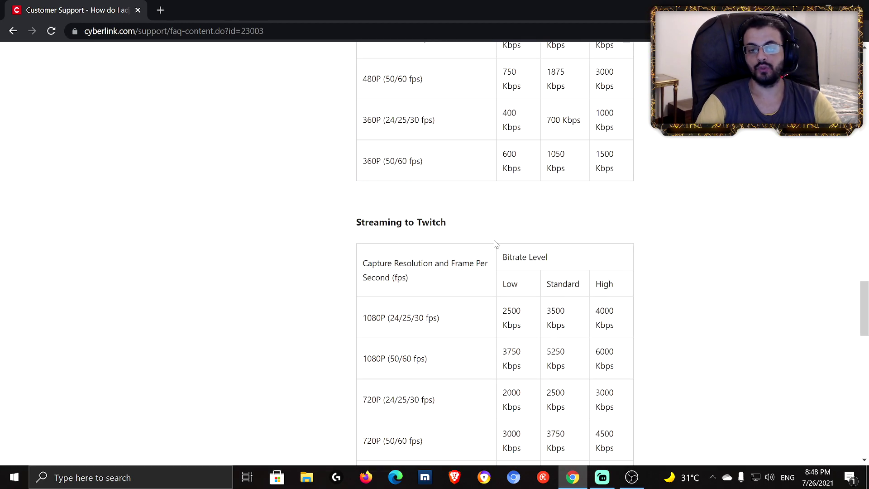
pyautogui.scroll(-13, 493, 243)
pyautogui.scroll(14, 492, 243)
pyautogui.scroll(13, 492, 243)
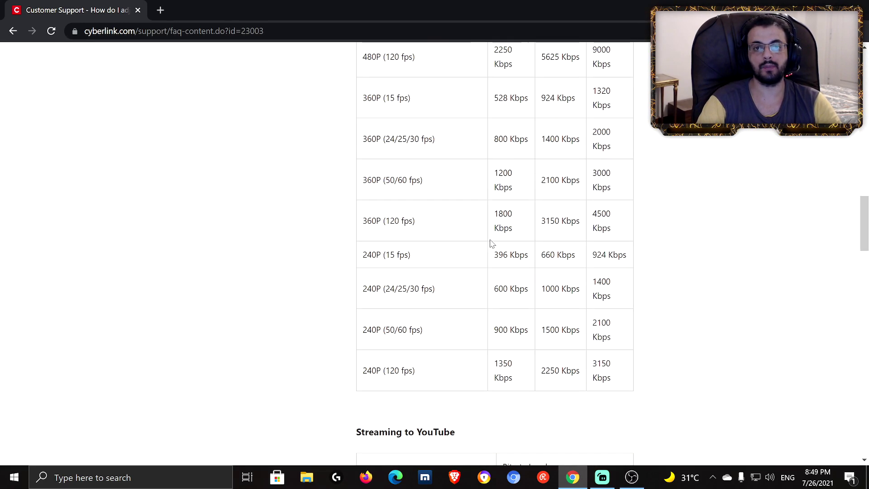
pyautogui.scroll(-1, 533, 334)
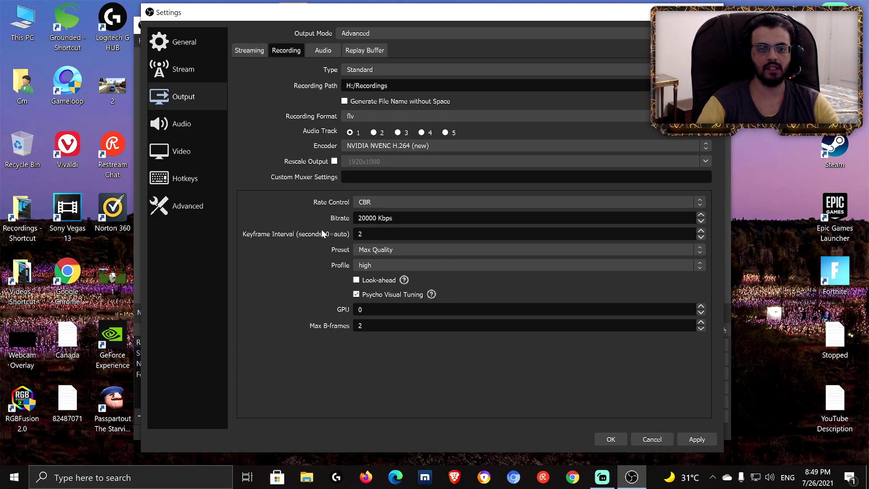
# In the OBS recording settings, try Quality as the encoder preset and set it back to Max Quality.
pyautogui.click(397, 249)
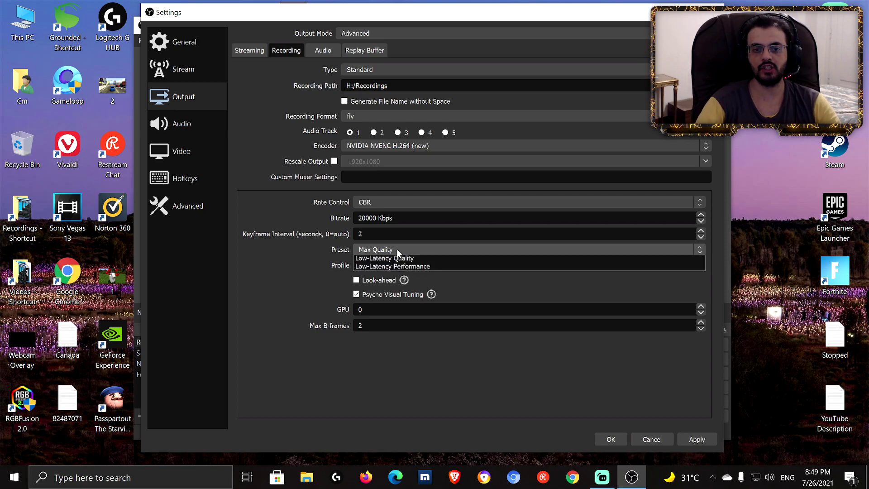
pyautogui.click(370, 258)
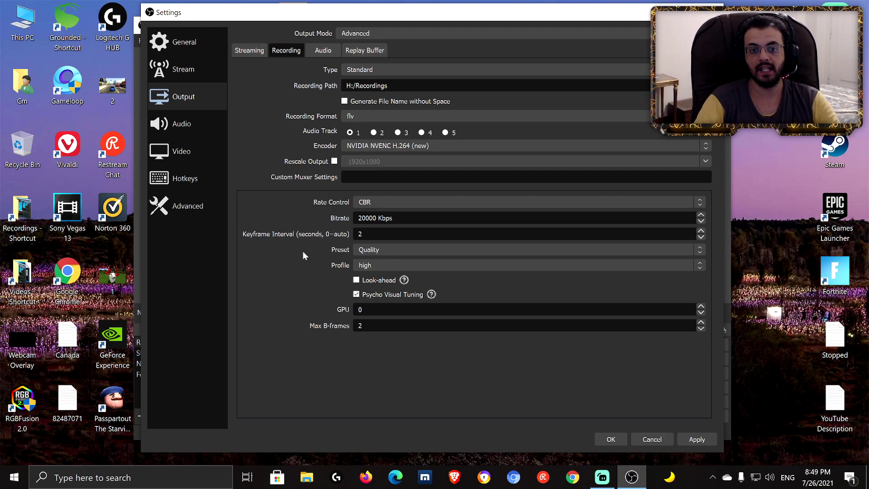
pyautogui.click(362, 249)
pyautogui.click(374, 257)
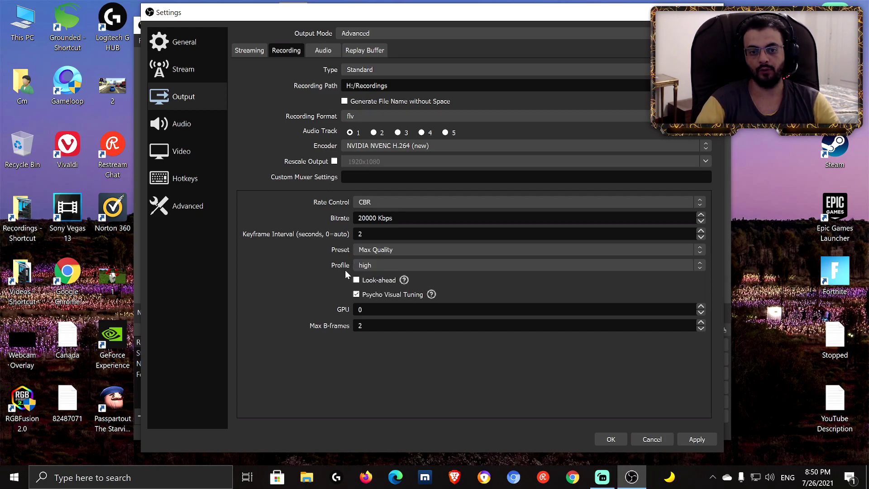
# Review the profile options of the recording encoder and choose high.
pyautogui.click(389, 266)
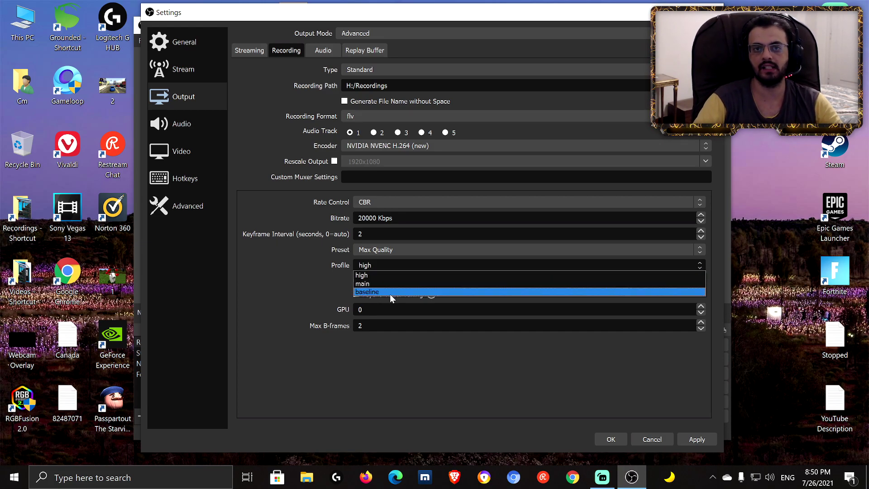
pyautogui.click(376, 275)
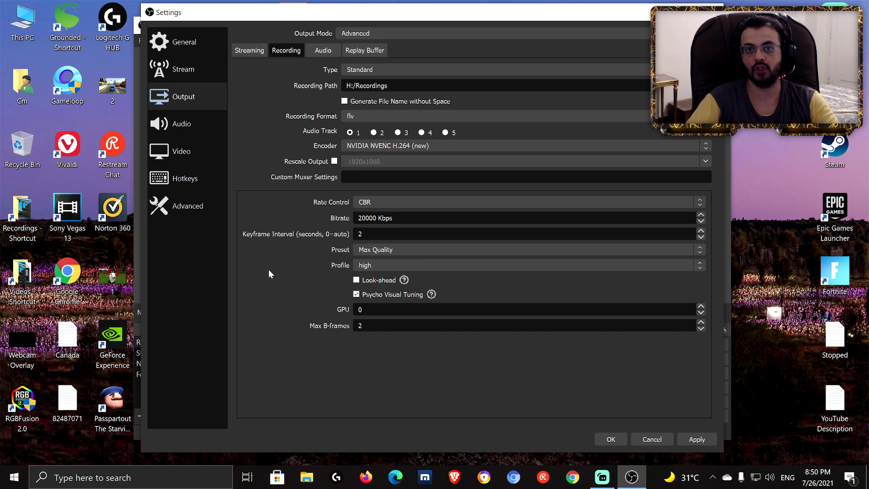
pyautogui.click(362, 266)
pyautogui.click(306, 259)
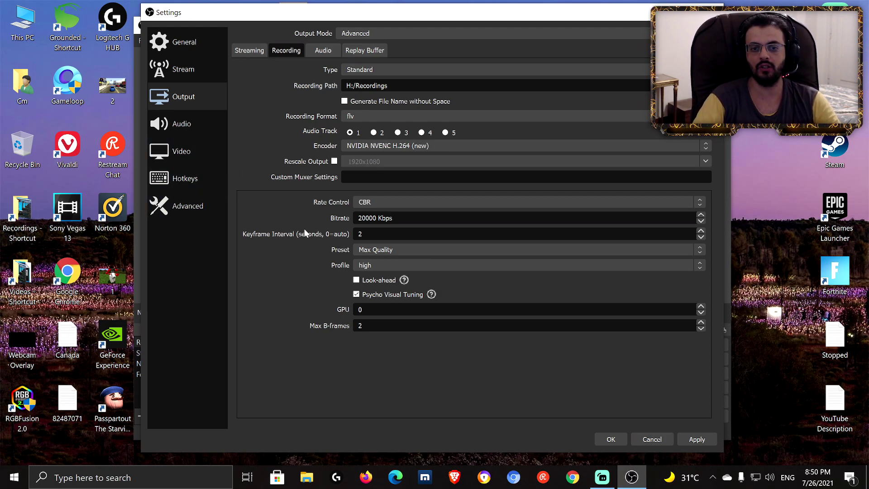
pyautogui.click(373, 265)
pyautogui.click(374, 264)
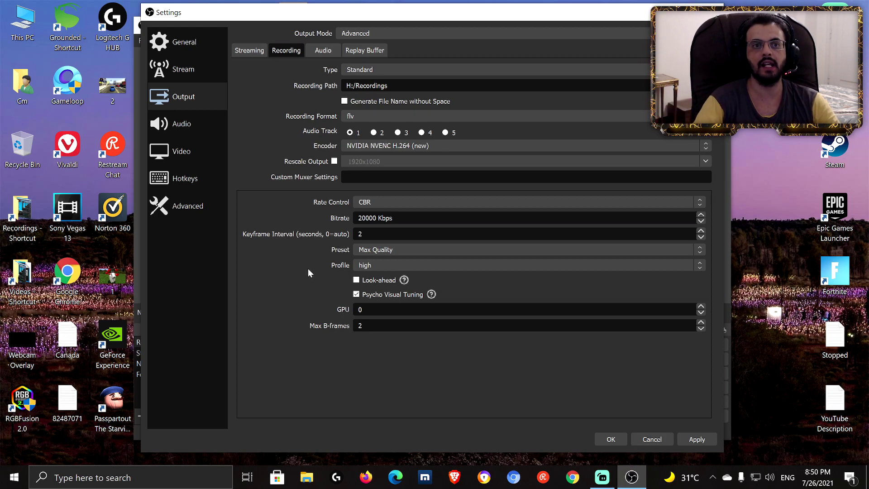
# Check the video resolution and frame rate settings, and return to the recording output settings to select the high profile again.
pyautogui.click(185, 149)
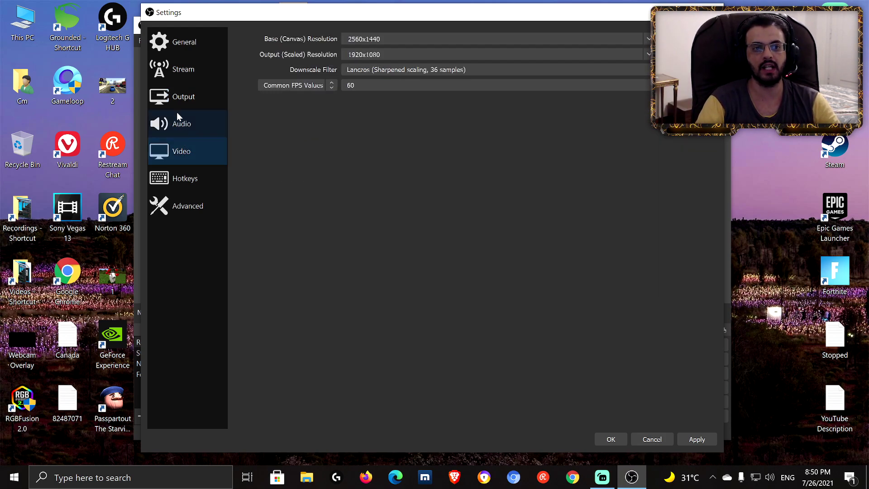
pyautogui.click(179, 97)
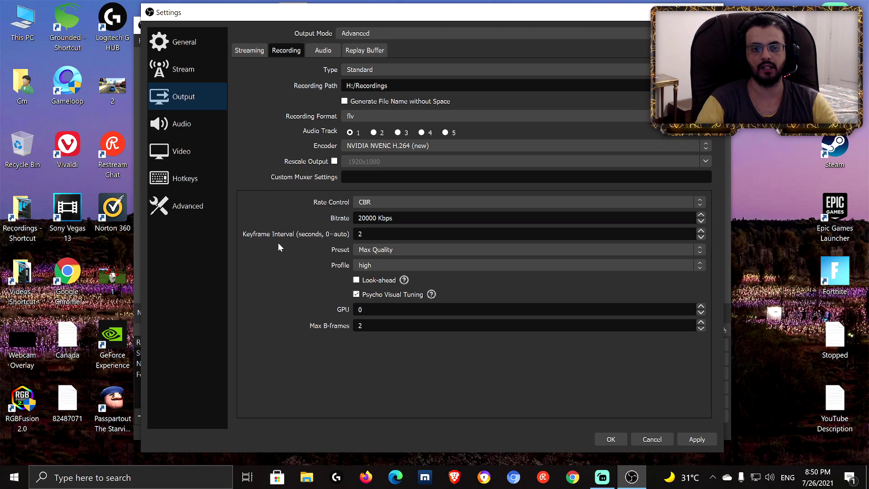
pyautogui.click(378, 265)
pyautogui.click(367, 275)
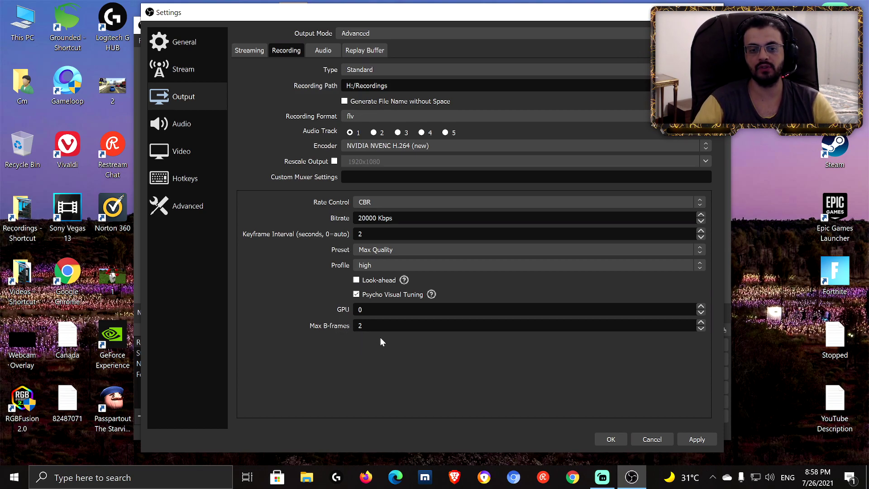
pyautogui.moveTo(387, 281)
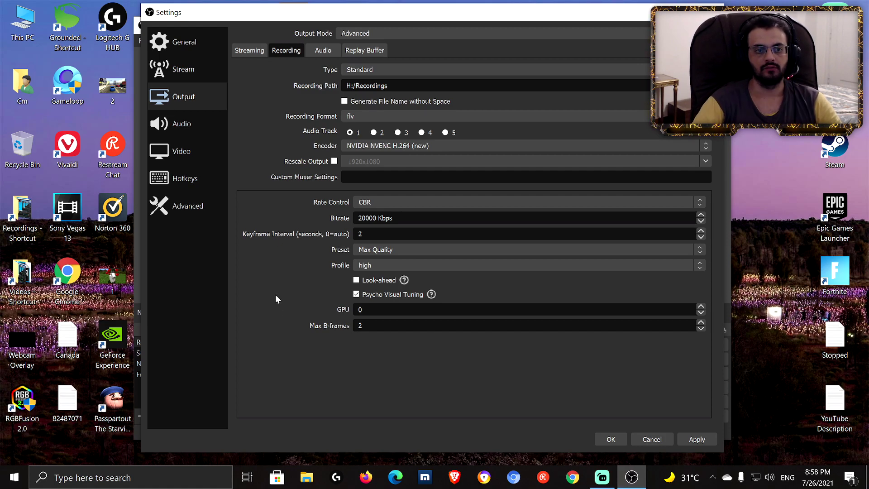
# In the audio settings, set the channels to Stereo and Mic/Auxiliary Audio to Microphone (Yeti X WoW Edition).
pyautogui.click(182, 127)
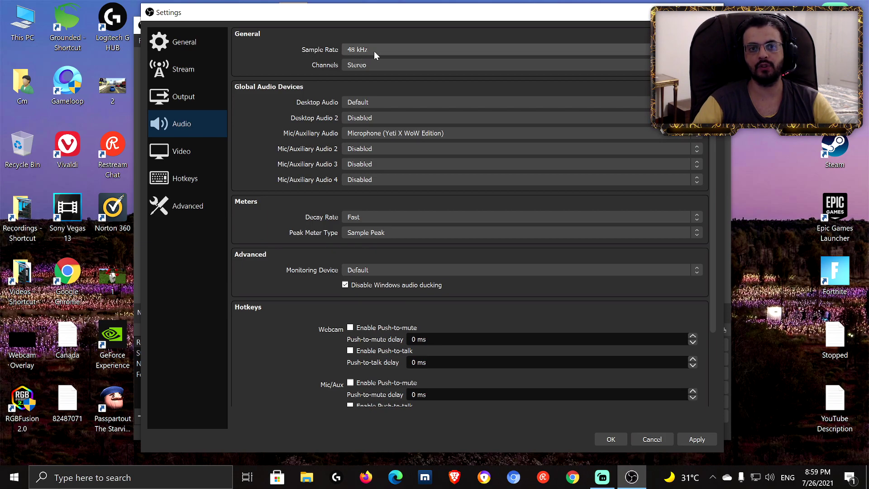
pyautogui.click(355, 66)
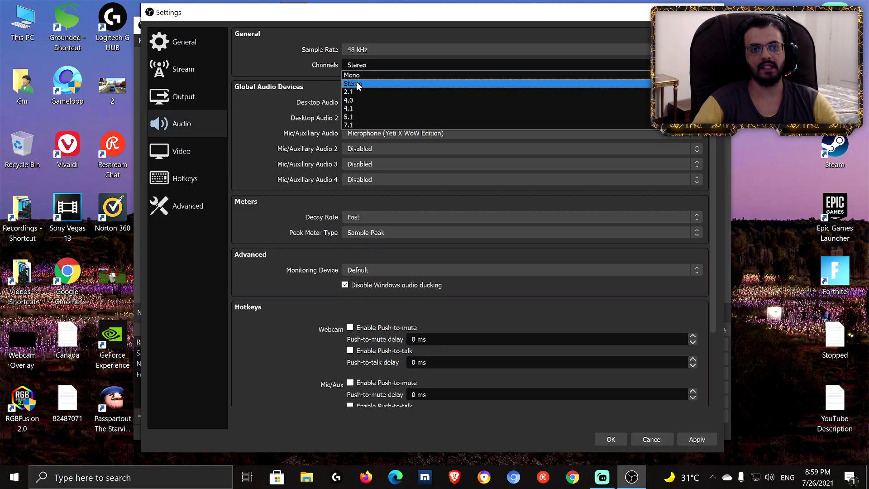
pyautogui.click(357, 82)
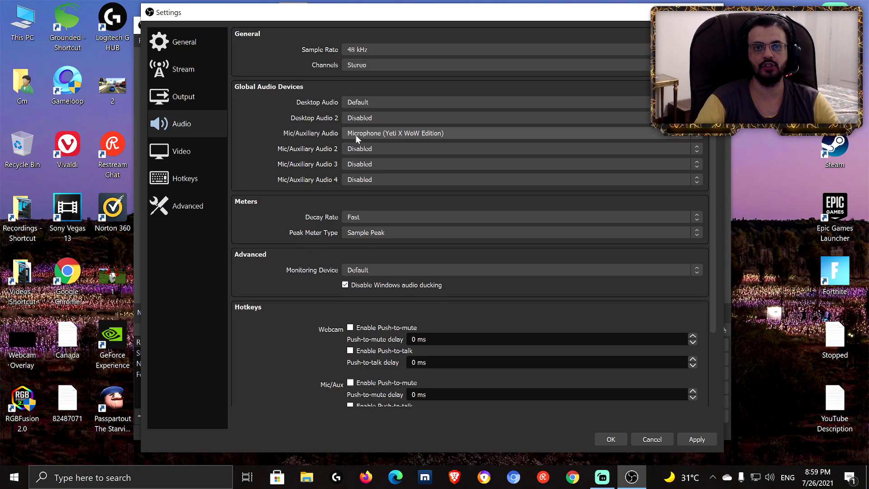
pyautogui.click(370, 132)
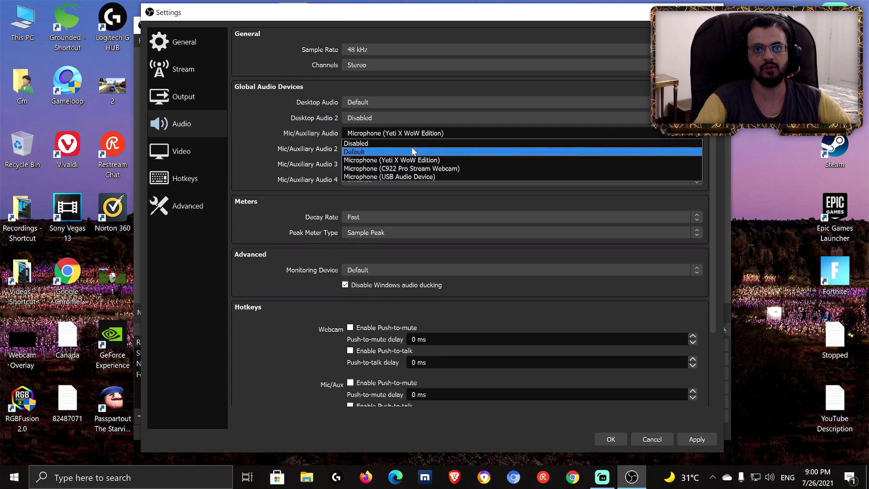
pyautogui.click(389, 159)
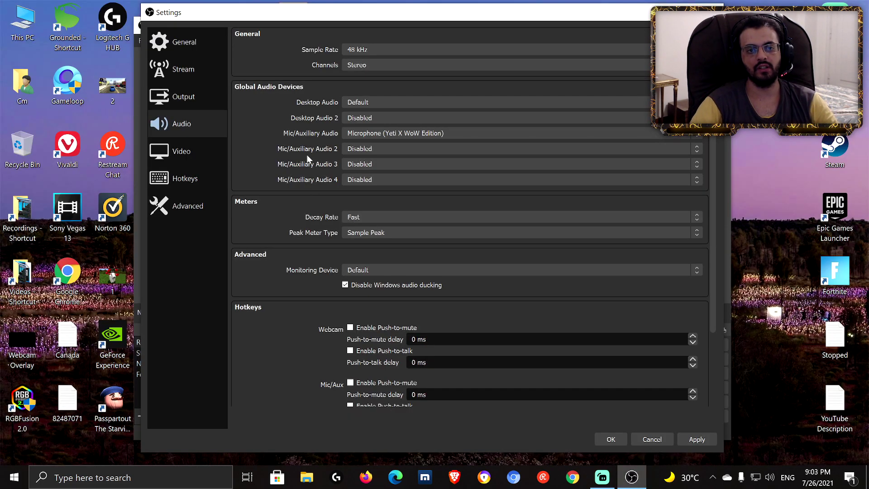
pyautogui.scroll(-3, 311, 194)
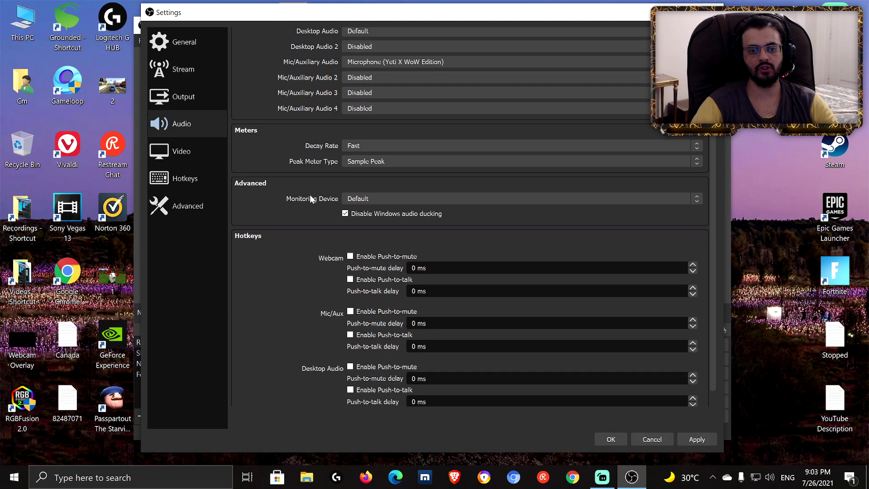
pyautogui.scroll(5, 302, 258)
# In the video settings, set the base canvas resolution to 2560x1440 and the scaled output resolution to 1920x1080.
pyautogui.click(172, 151)
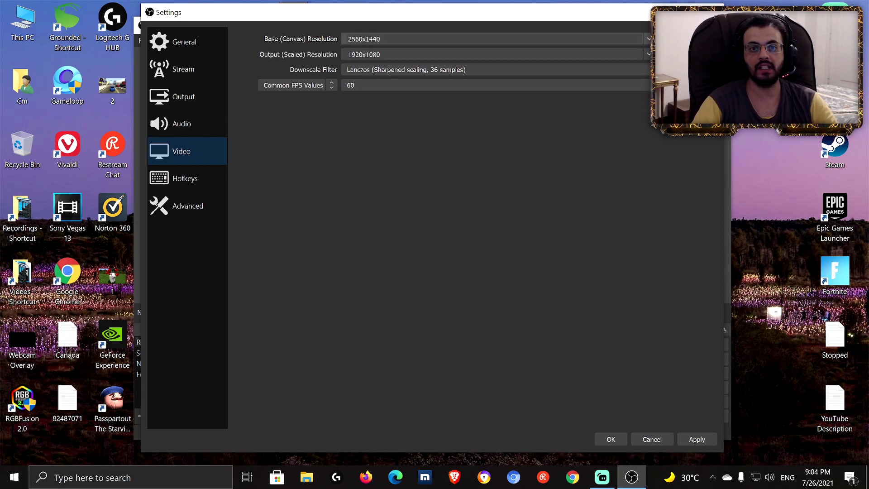
pyautogui.click(642, 41)
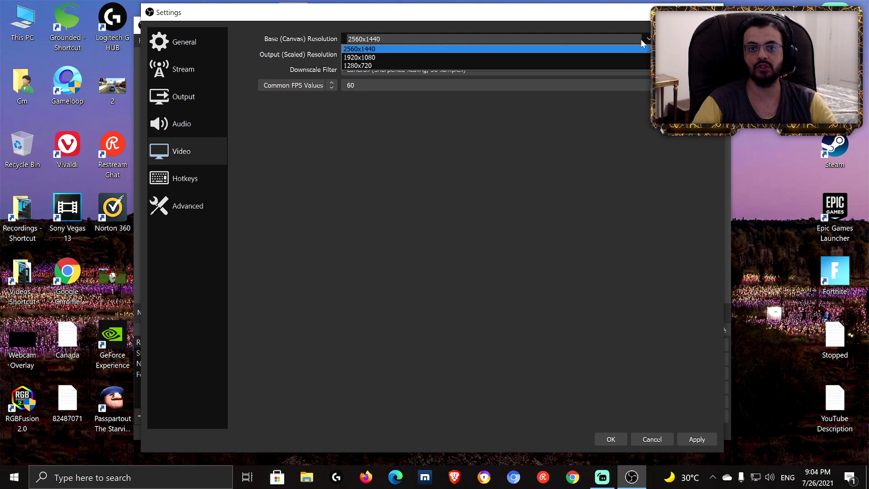
pyautogui.click(357, 49)
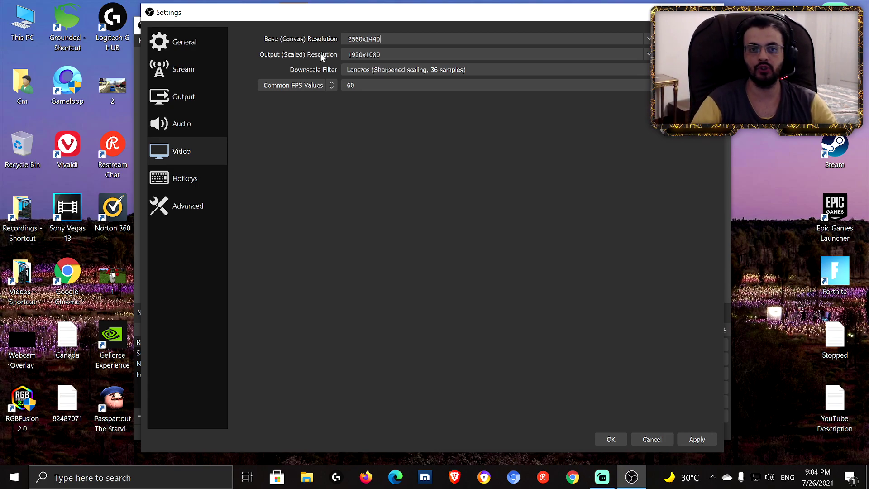
pyautogui.click(346, 54)
pyautogui.click(647, 54)
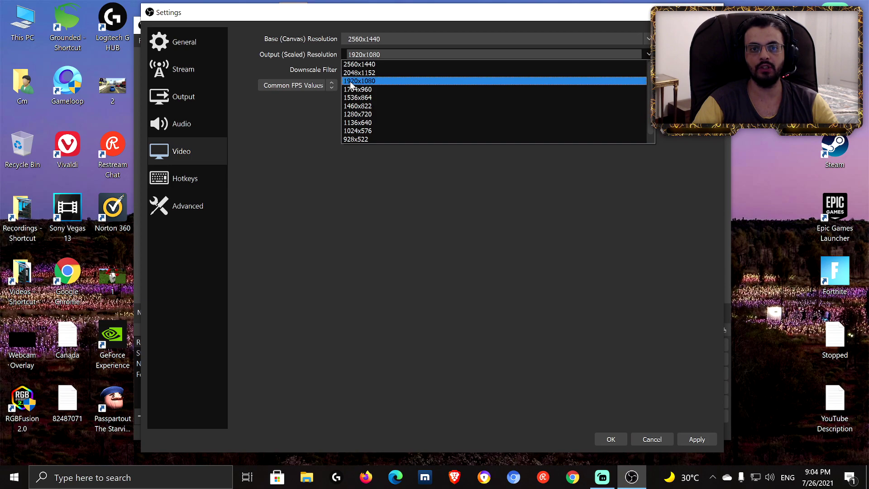
pyautogui.click(367, 81)
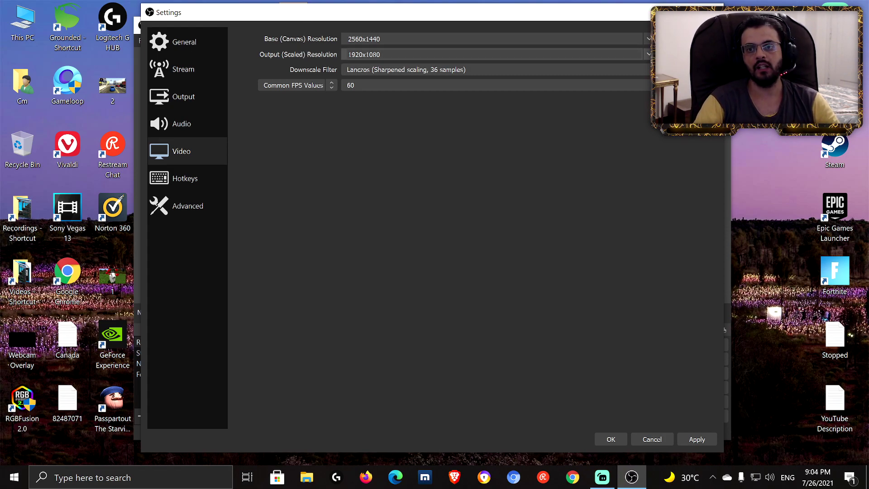
# Try 1280x720 as the scaled output resolution and set it back to 1920x1080.
pyautogui.click(376, 54)
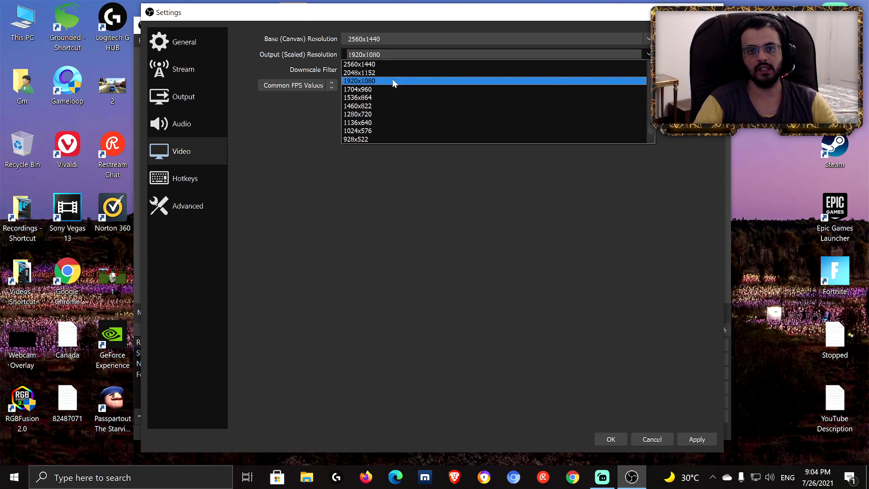
pyautogui.click(359, 114)
pyautogui.click(649, 55)
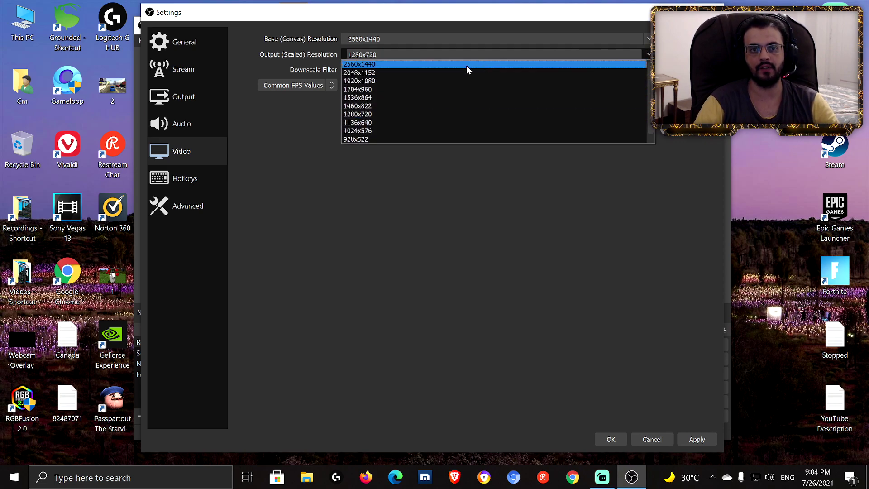
pyautogui.click(363, 80)
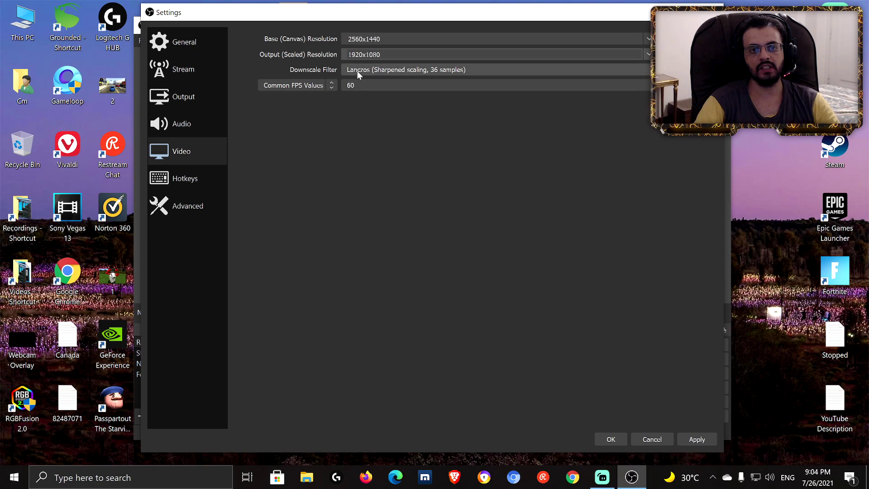
# Set the downscale filter to Lanczos (Sharpened scaling, 36 samples) and the frame rate type to Common FPS Values.
pyautogui.click(402, 71)
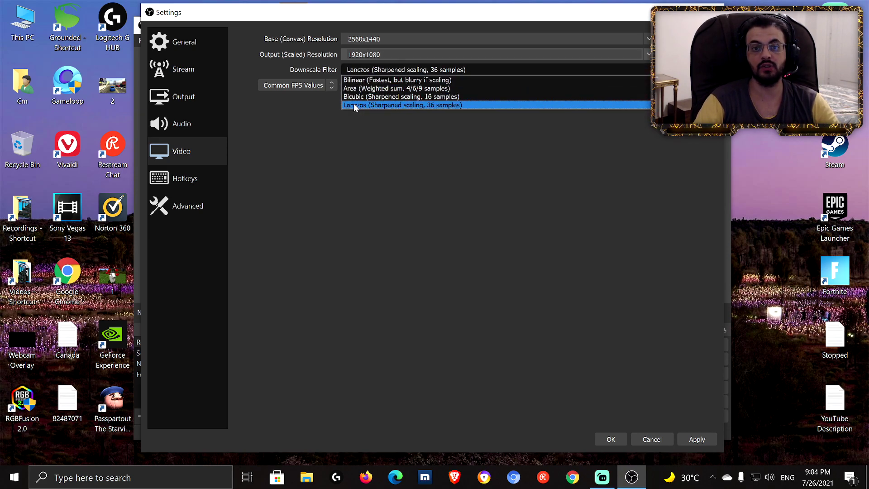
pyautogui.click(390, 107)
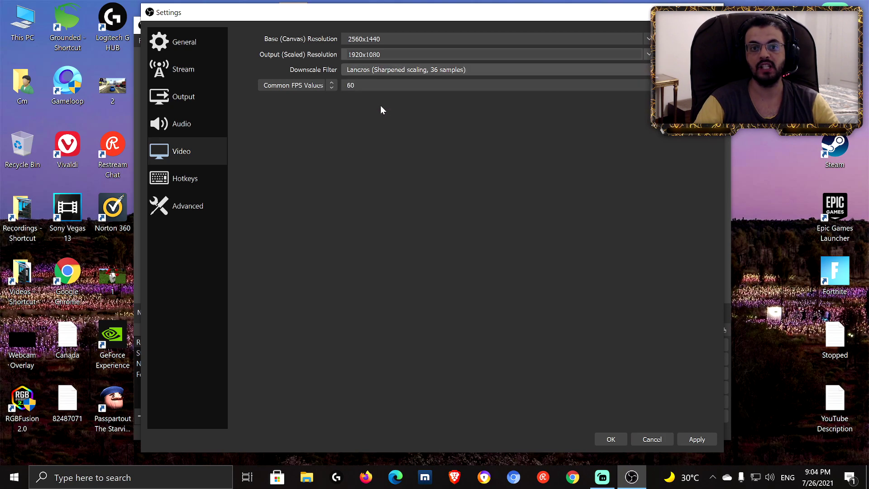
pyautogui.click(368, 70)
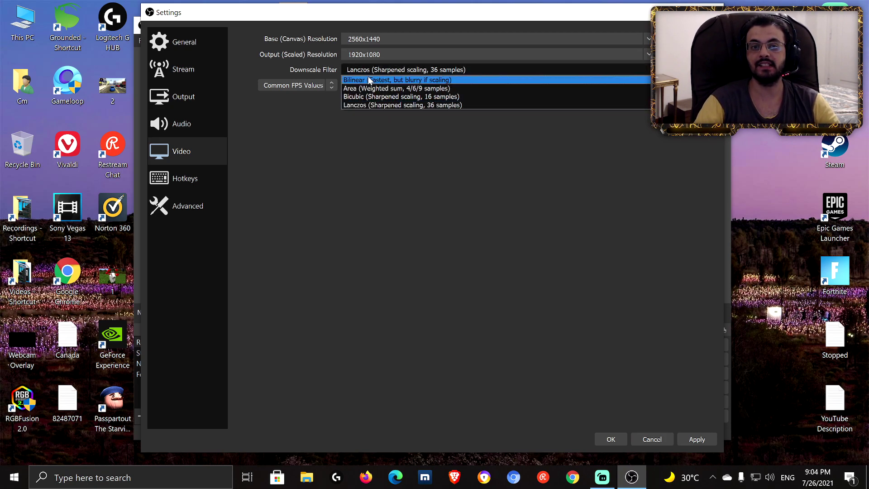
pyautogui.click(370, 105)
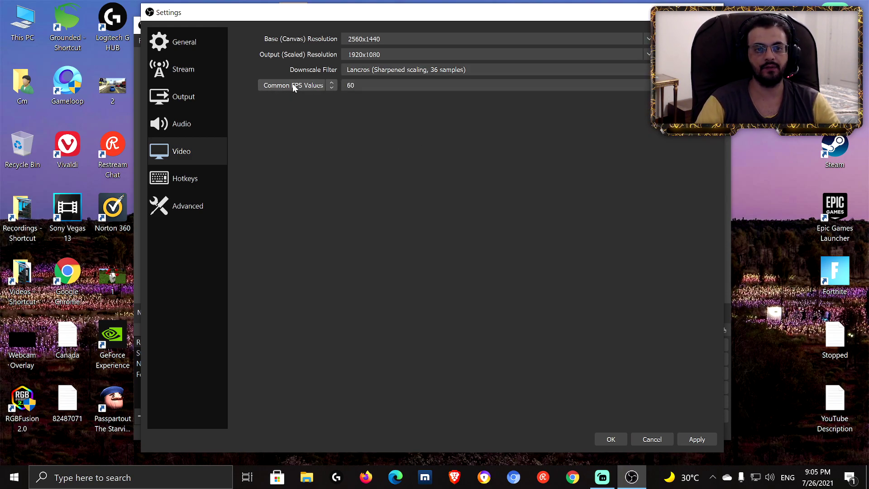
pyautogui.click(280, 86)
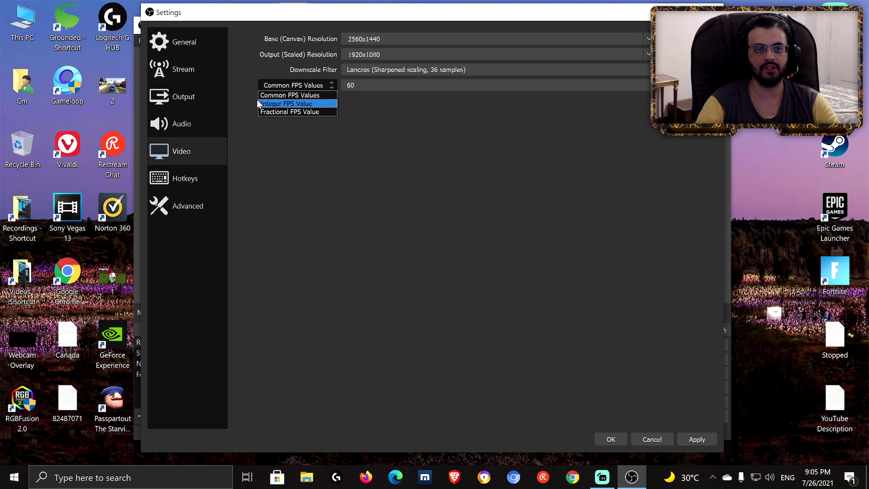
pyautogui.click(274, 96)
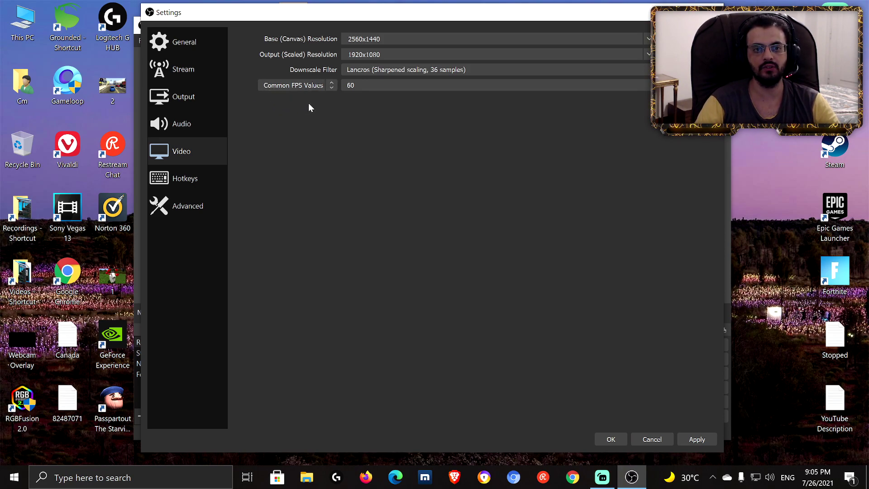
# Set the common FPS value to 60 in the video settings.
pyautogui.click(364, 87)
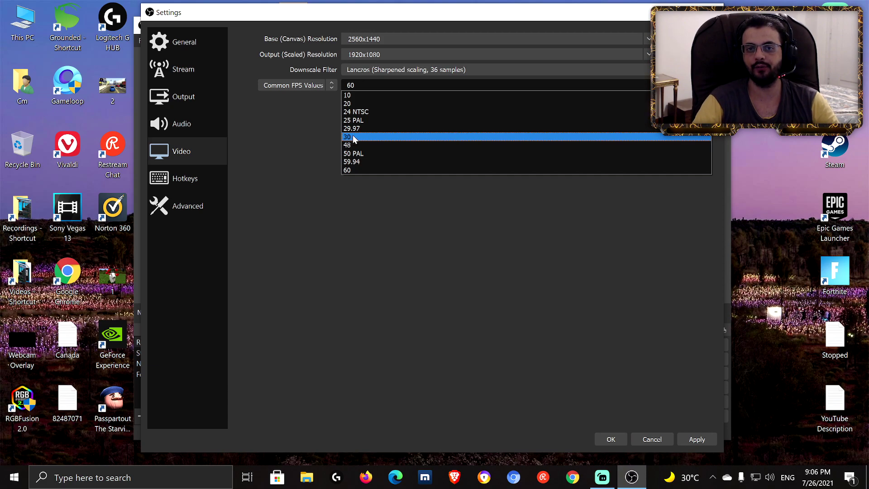
pyautogui.click(352, 170)
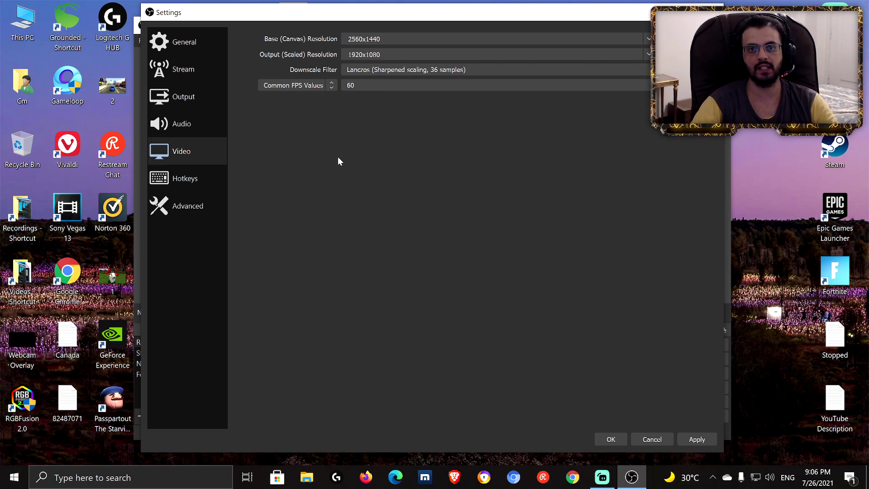
# Examine the available hotkey assignments in the settings, including those for starting, stopping, pausing and unpausing the recording and for each scene.
pyautogui.click(178, 181)
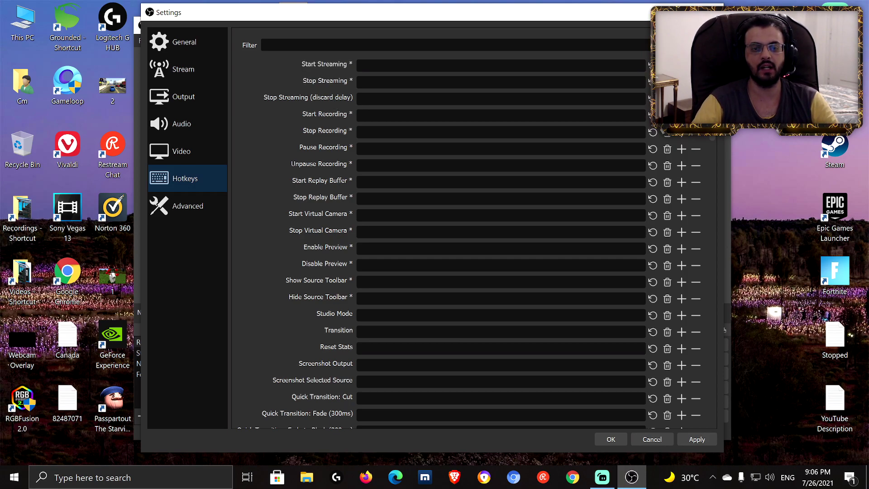
pyautogui.scroll(-1, 283, 177)
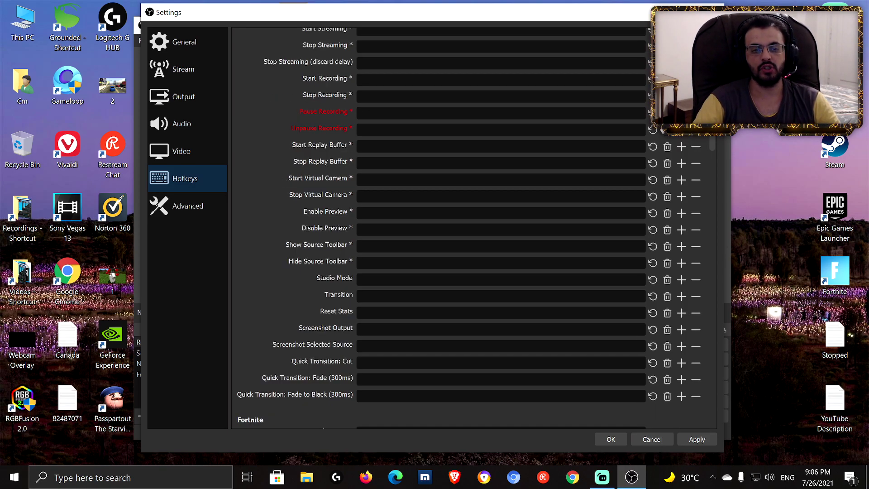
pyautogui.scroll(-15, 414, 178)
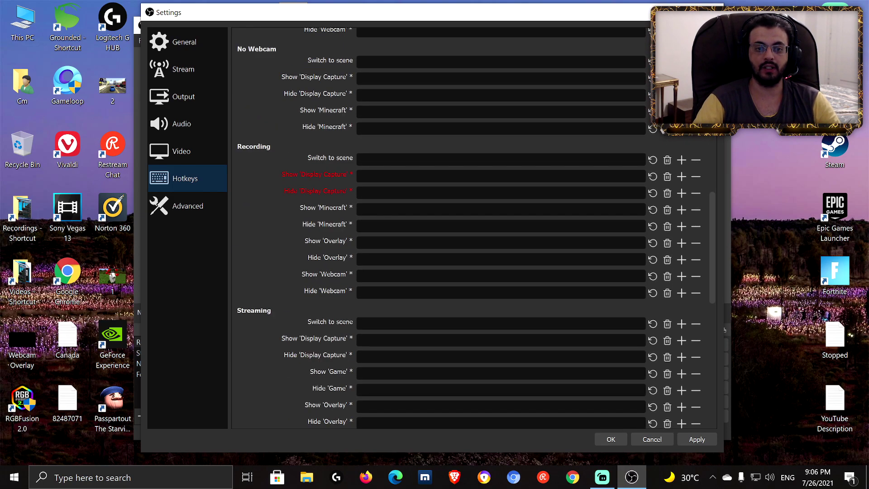
pyautogui.scroll(16, 414, 181)
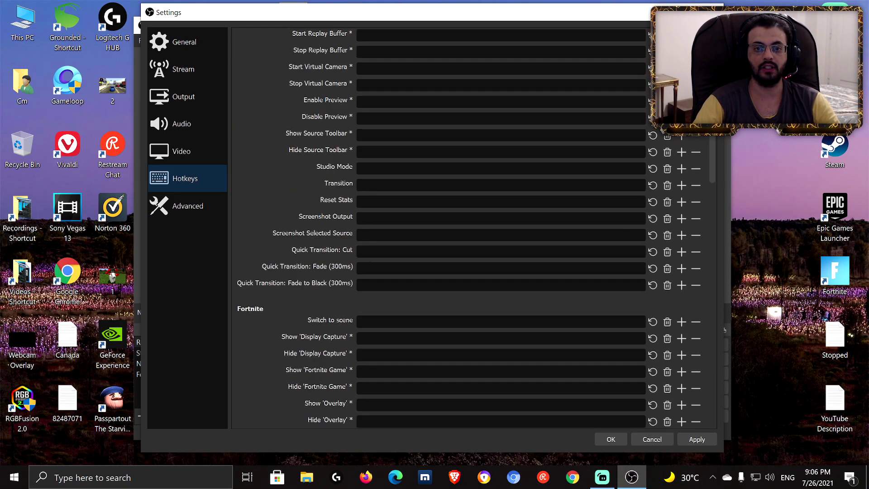
pyautogui.scroll(-9, 417, 179)
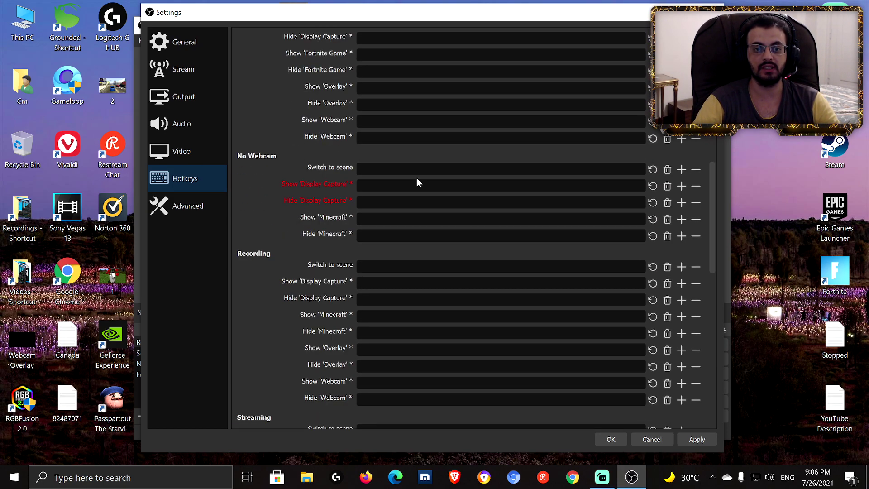
pyautogui.scroll(2, 417, 177)
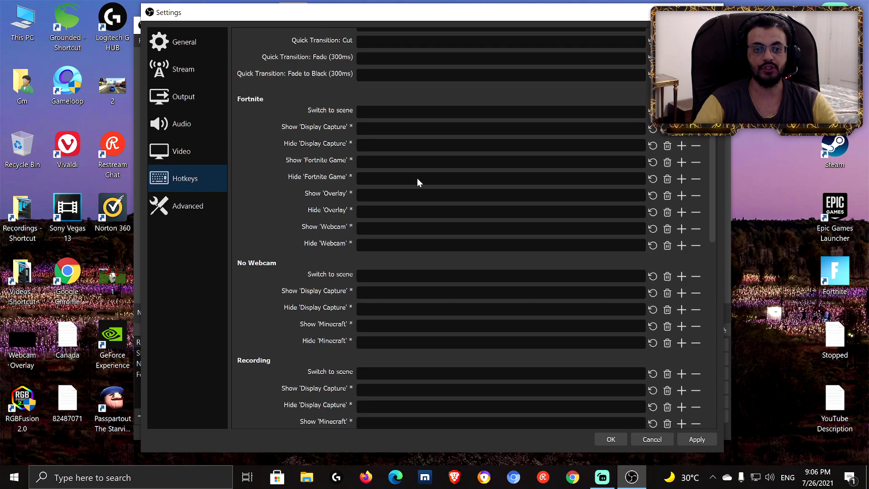
pyautogui.scroll(-2, 417, 178)
pyautogui.scroll(10, 362, 230)
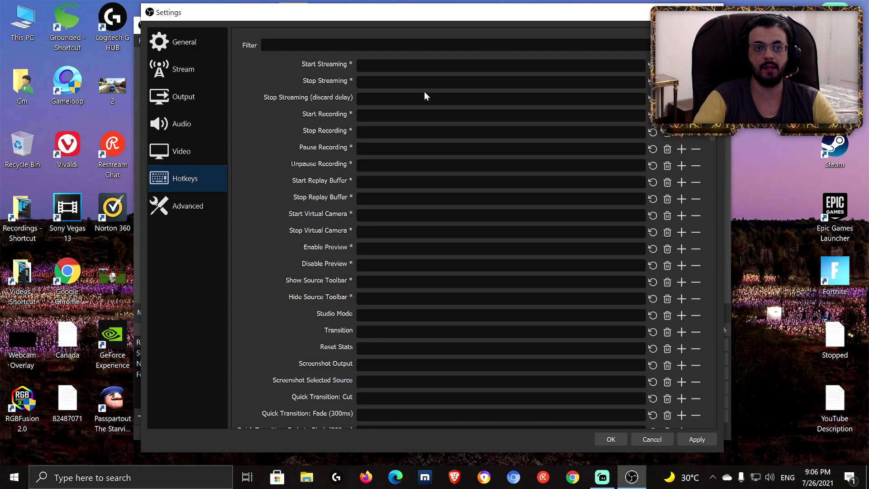
pyautogui.scroll(-2, 475, 235)
pyautogui.scroll(2, 475, 235)
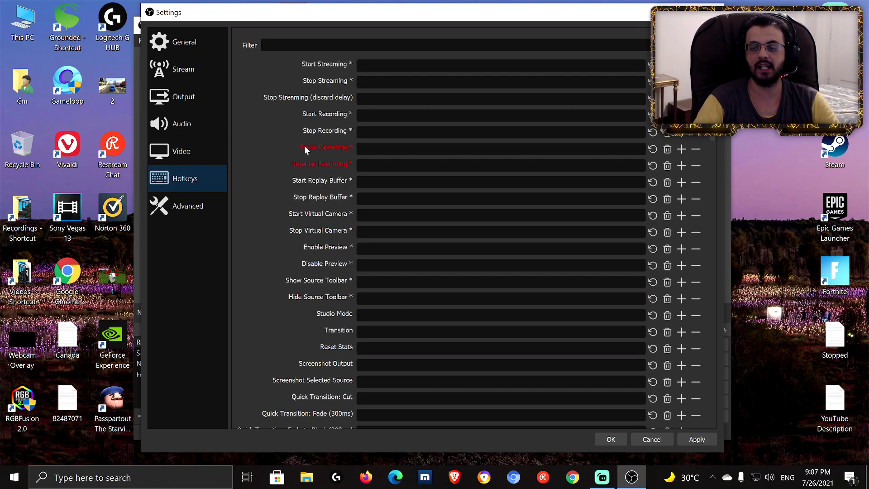
pyautogui.moveTo(304, 146)
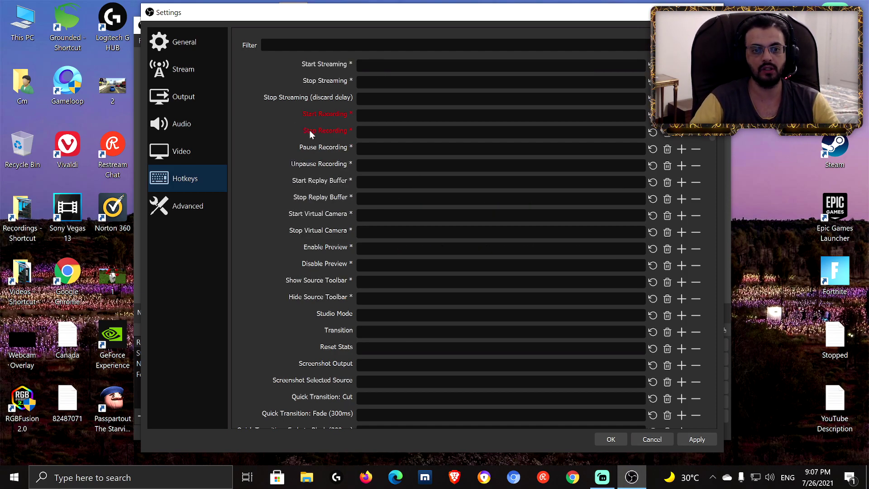
pyautogui.scroll(-2, 310, 130)
pyautogui.scroll(2, 309, 130)
# In the advanced settings, try High as the process priority and set it back to Normal.
pyautogui.click(208, 213)
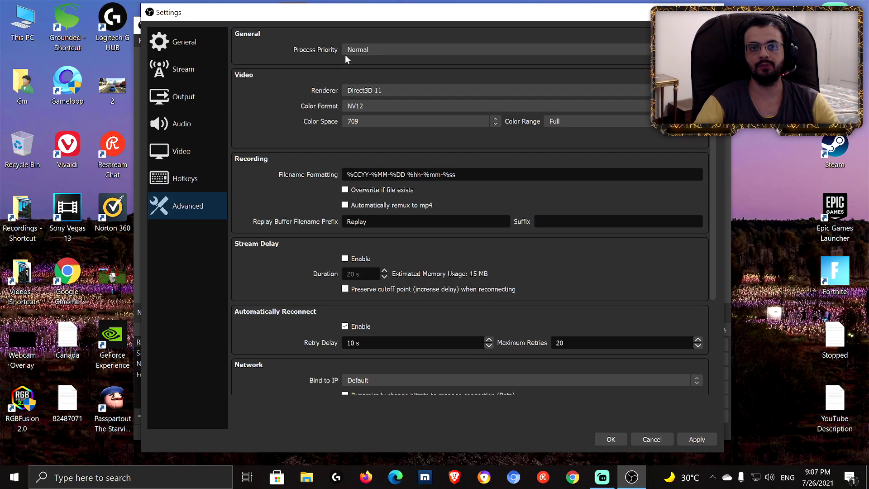
pyautogui.click(376, 52)
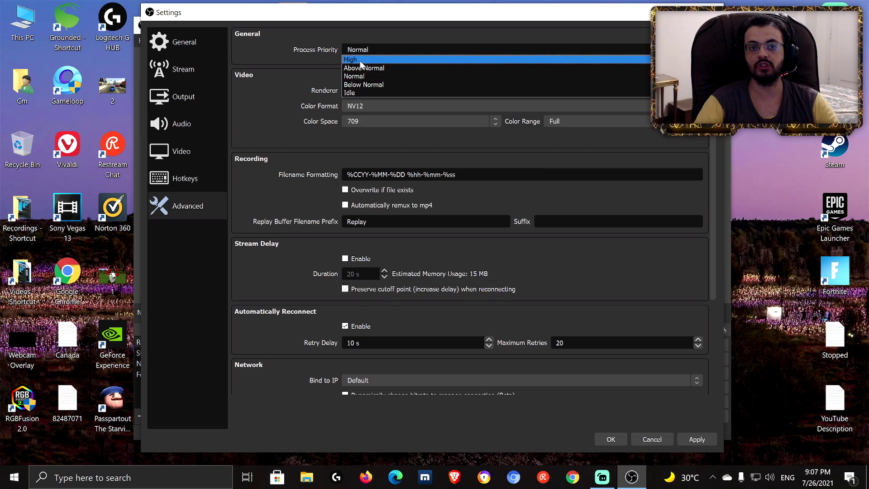
pyautogui.click(360, 61)
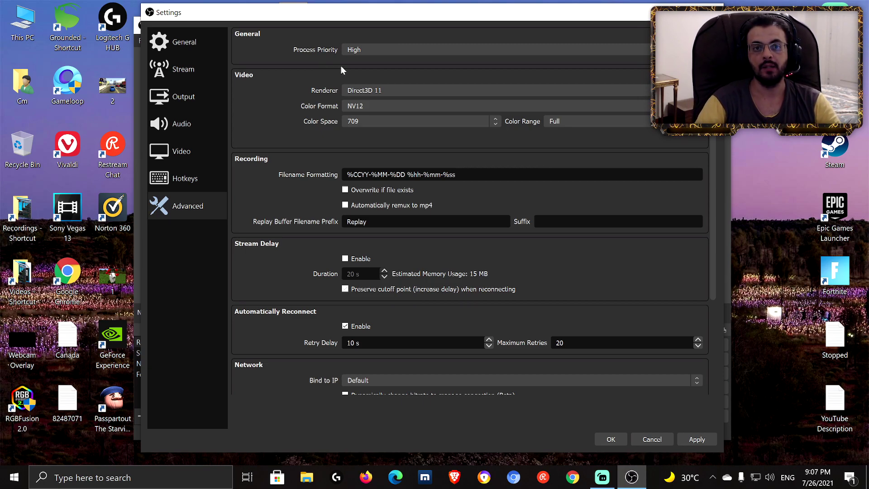
pyautogui.click(366, 50)
pyautogui.click(360, 75)
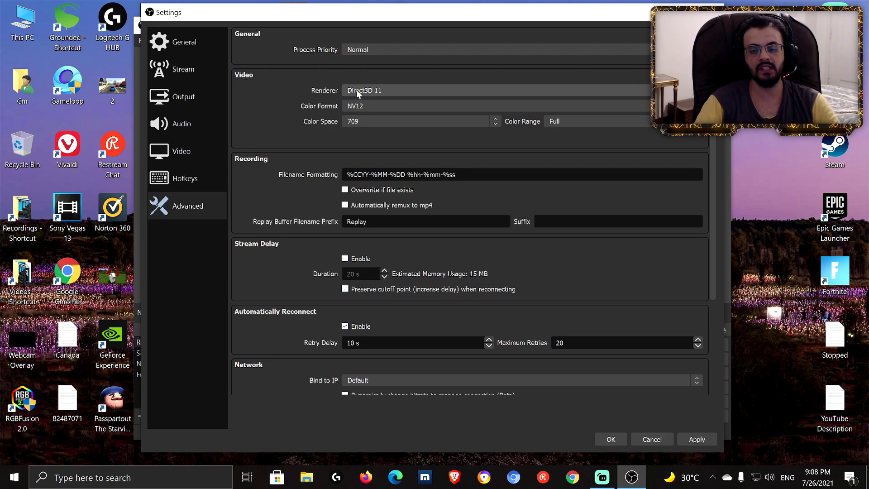
# Set the color range to Full in the advanced video settings.
pyautogui.click(576, 122)
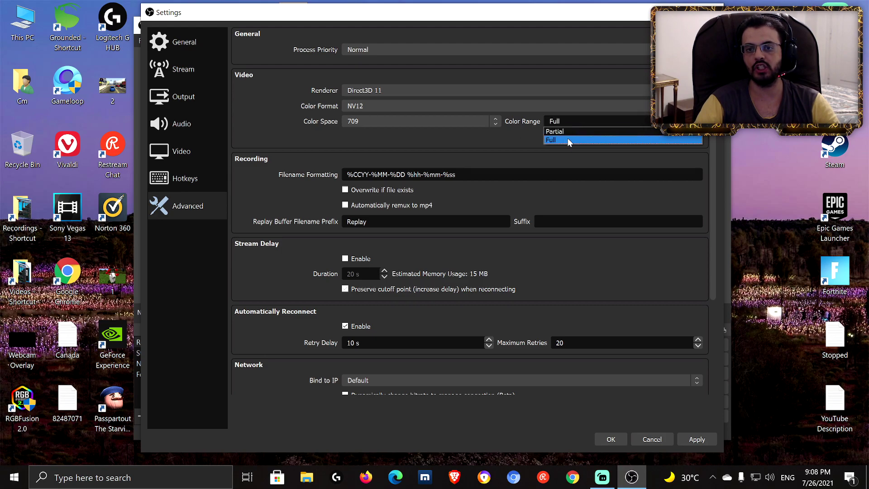
pyautogui.click(556, 141)
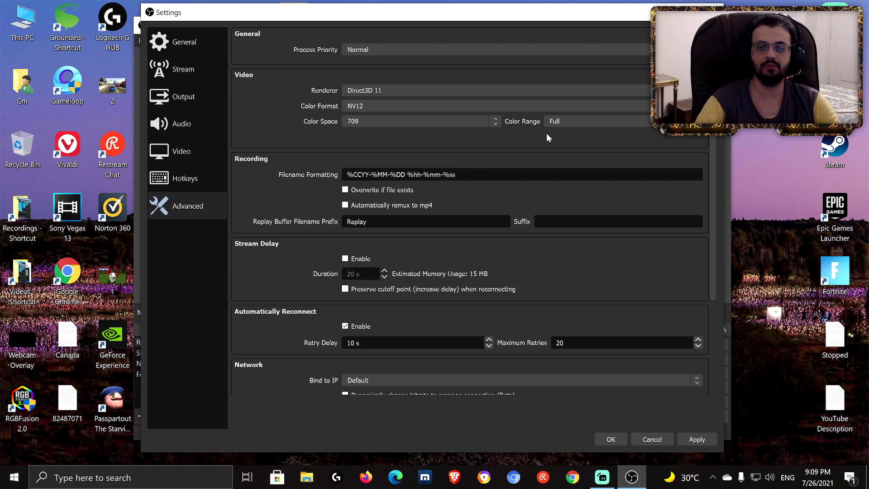
pyautogui.click(563, 124)
pyautogui.click(558, 142)
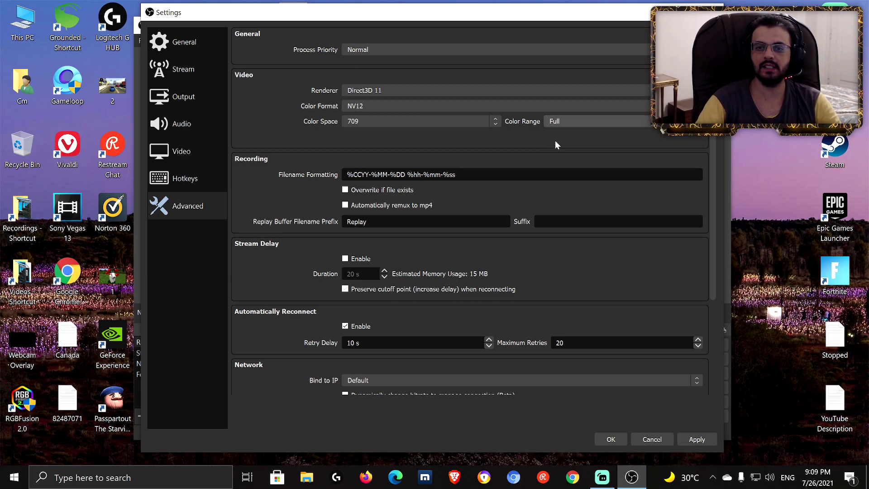
# Check the remaining advanced options, then apply all settings and close the settings window.
pyautogui.scroll(-2, 531, 191)
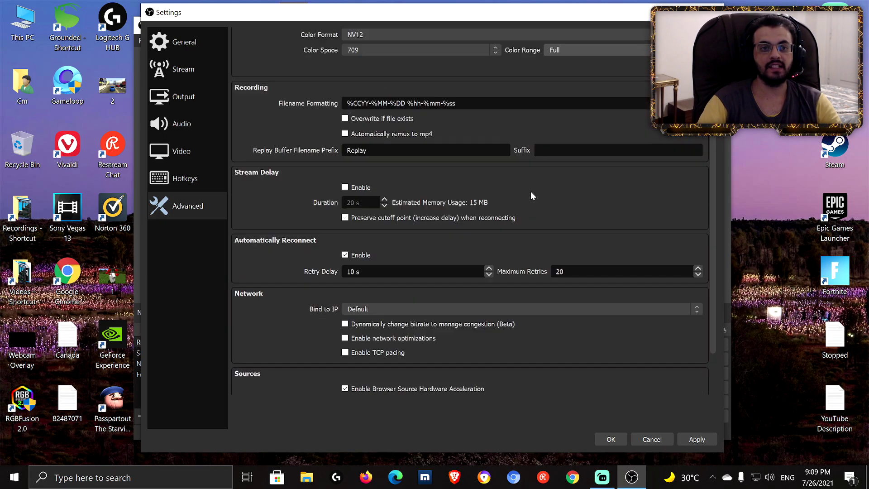
pyautogui.scroll(-2, 282, 251)
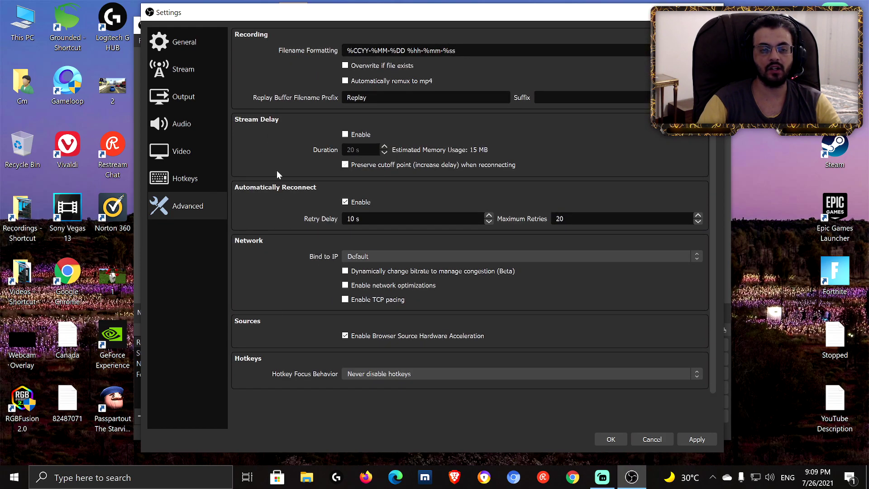
pyautogui.scroll(2, 295, 170)
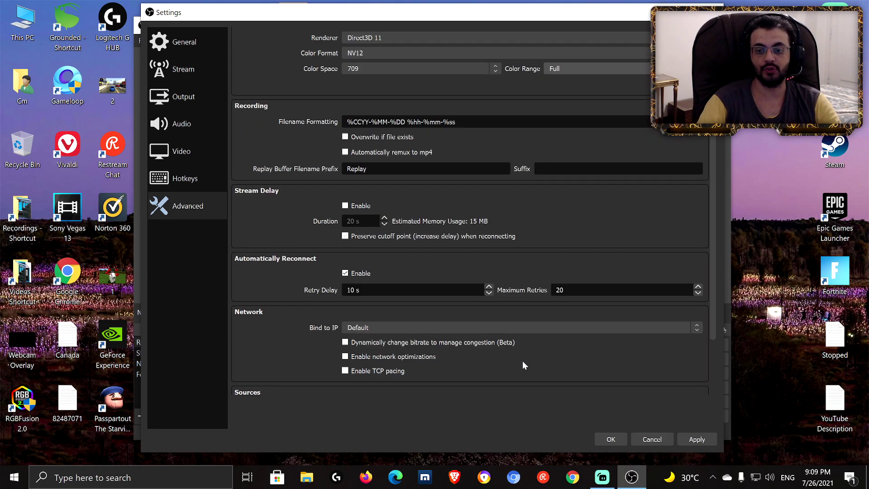
pyautogui.click(706, 442)
pyautogui.click(609, 438)
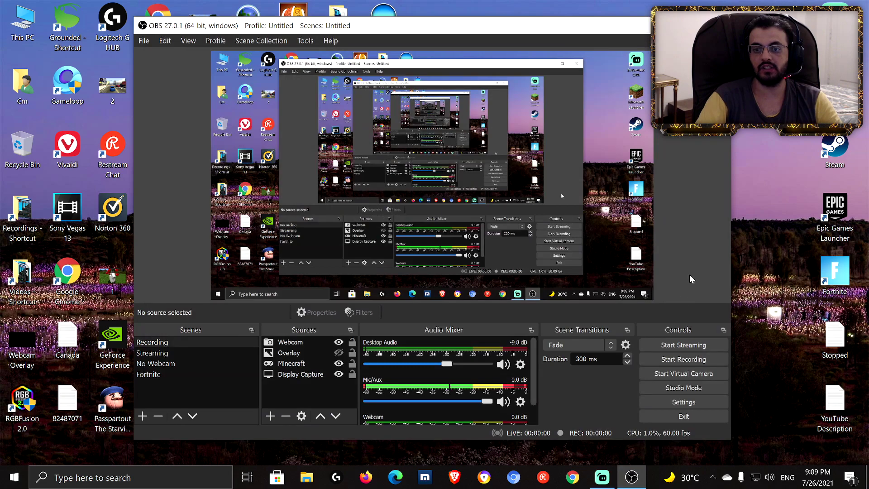